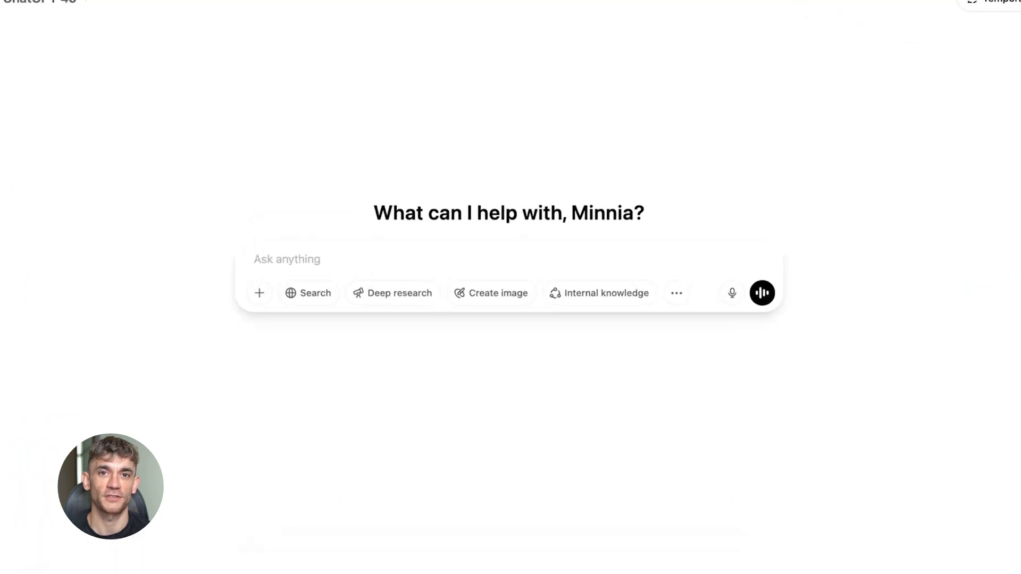
Start a new chat message asking ChatGPT to remind you about this weekend.
text(remind me)
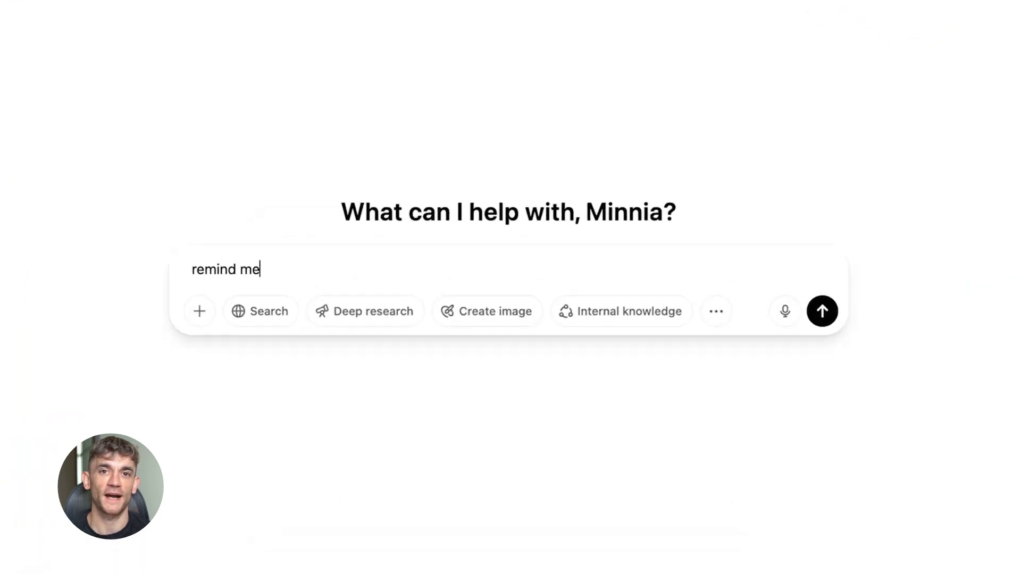
text(out this weekend?)
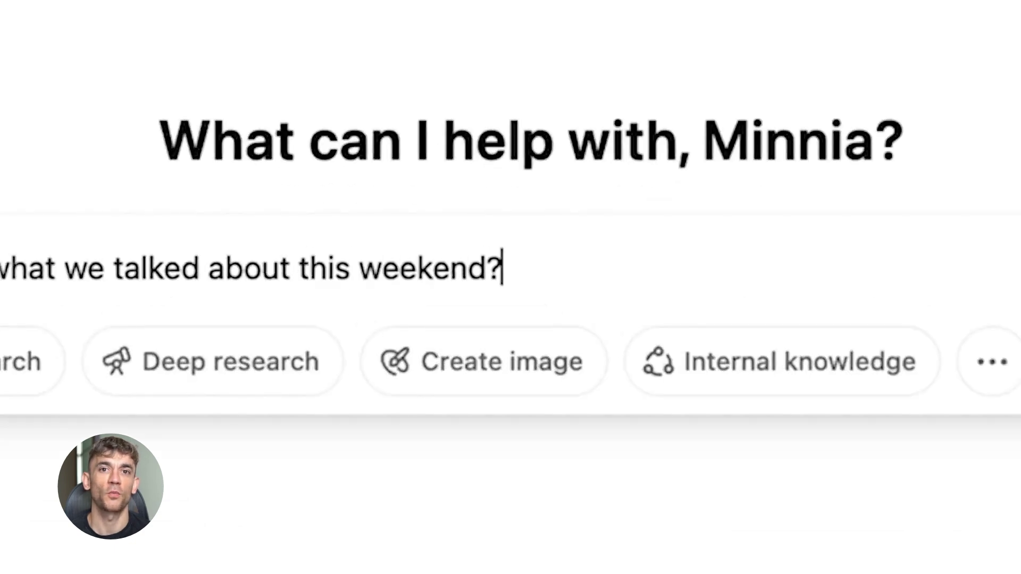
Send the weekend recap question, then follow up with 'are these on brand for me?'.
key(Return)
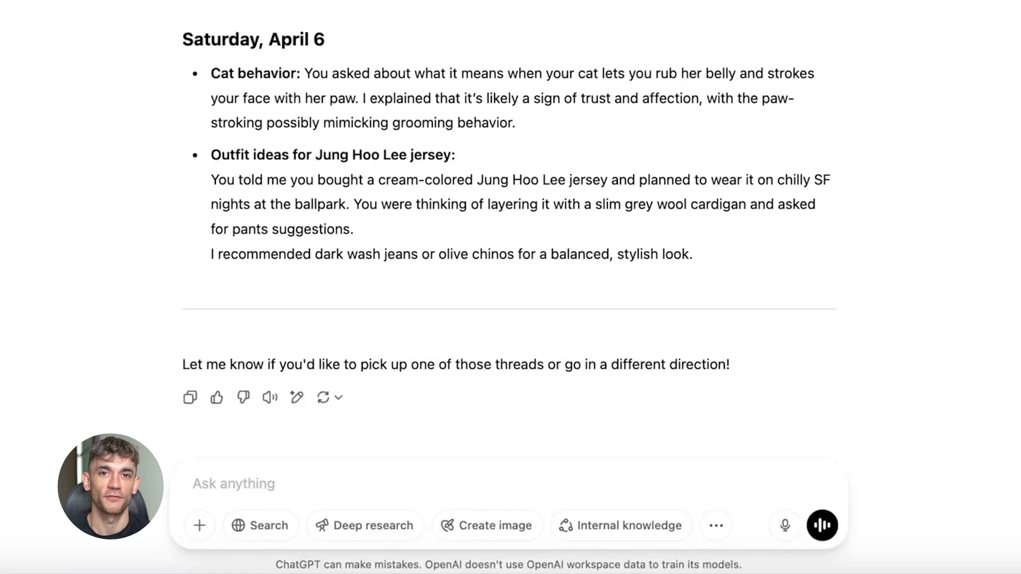
text(are these on brand for me?)
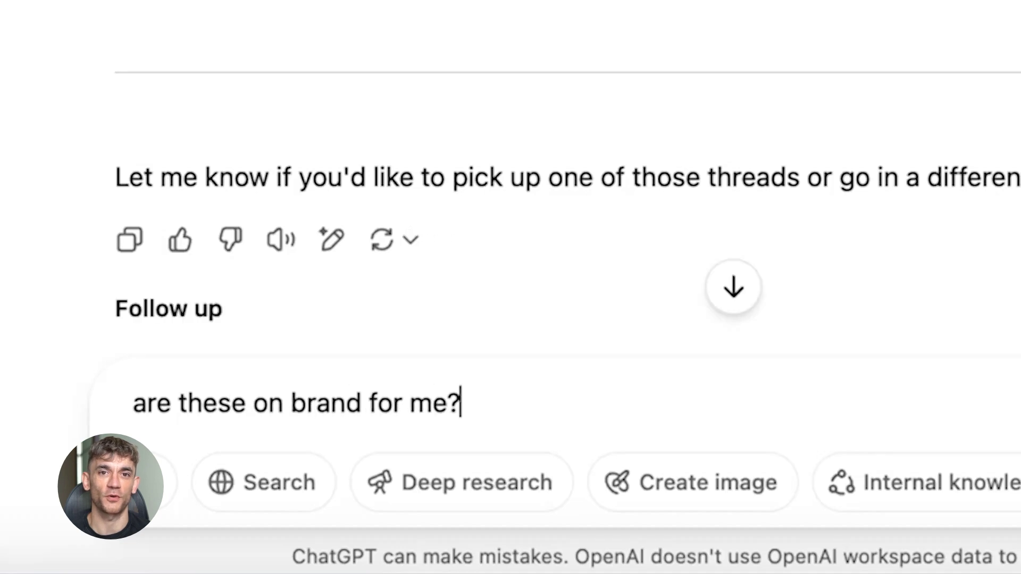
key(Return)
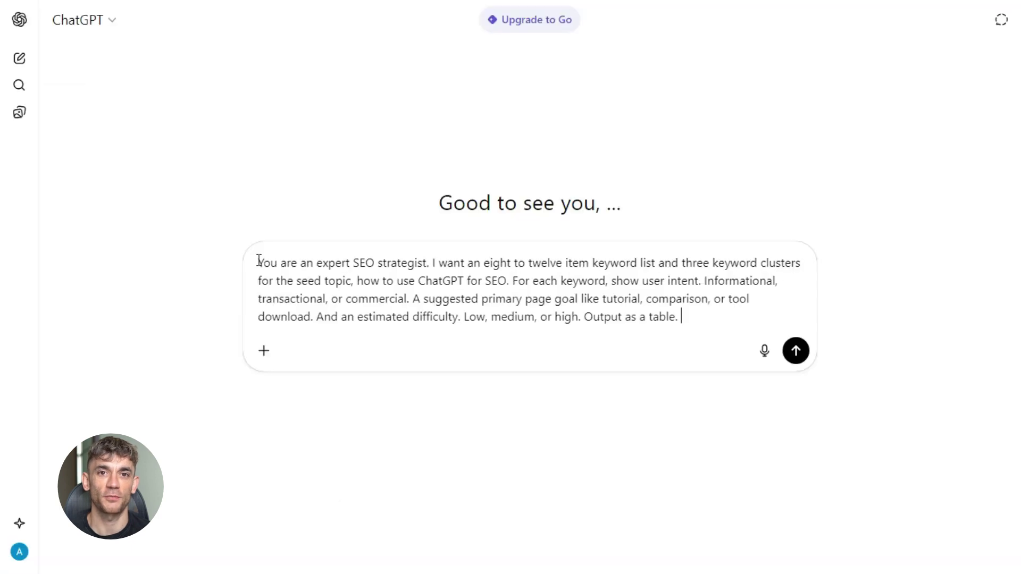
Walk through the prompt's role, keyword clusters, intent, page goal, difficulty and table format, then send it.
drag(258, 262, 433, 274)
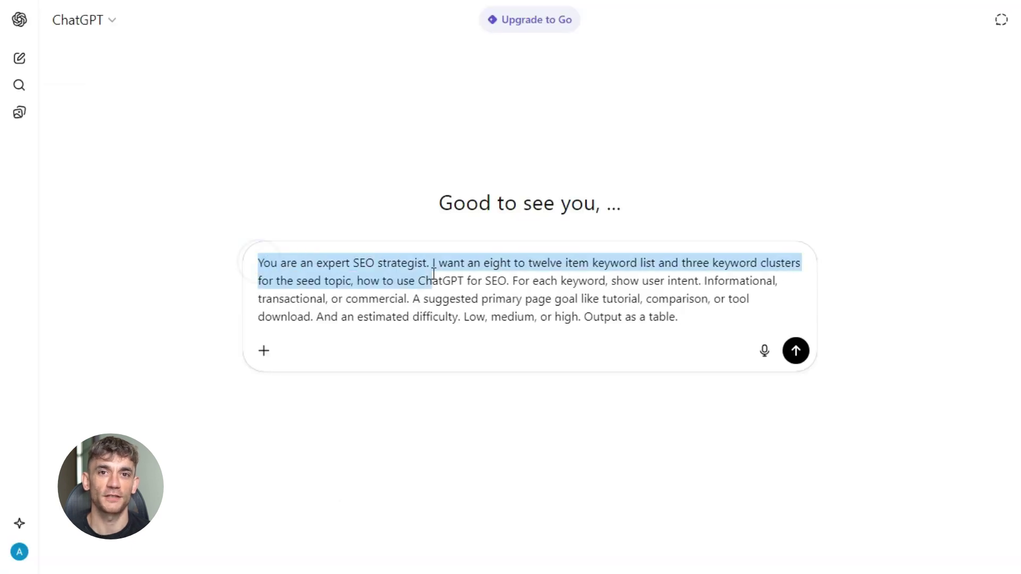
click(445, 266)
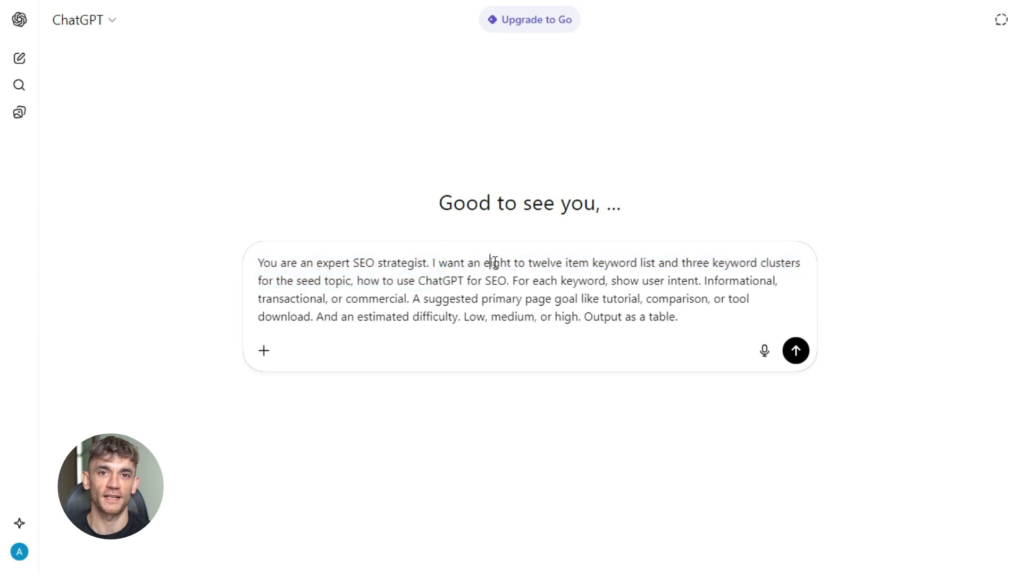
drag(490, 262, 558, 280)
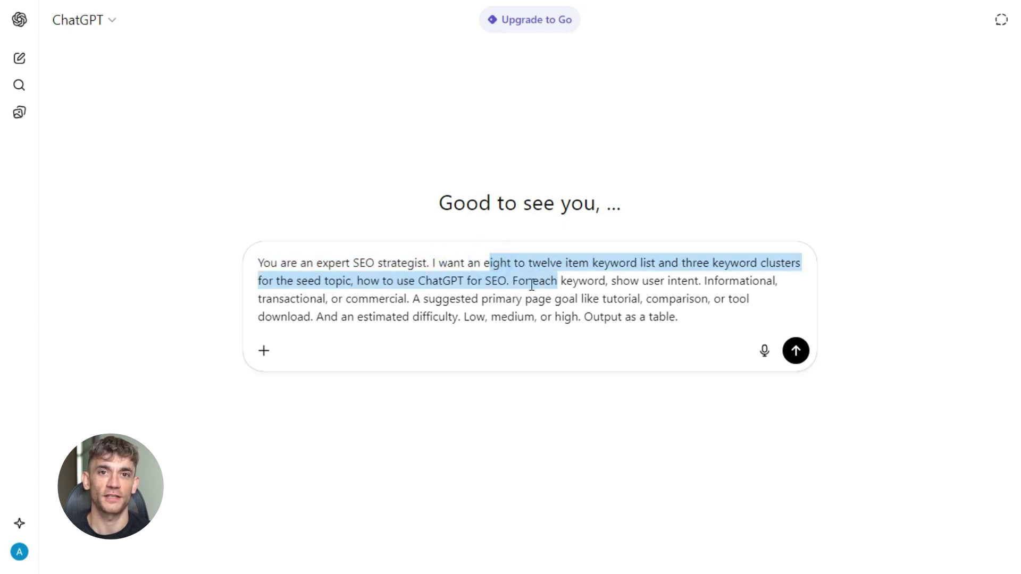
click(494, 285)
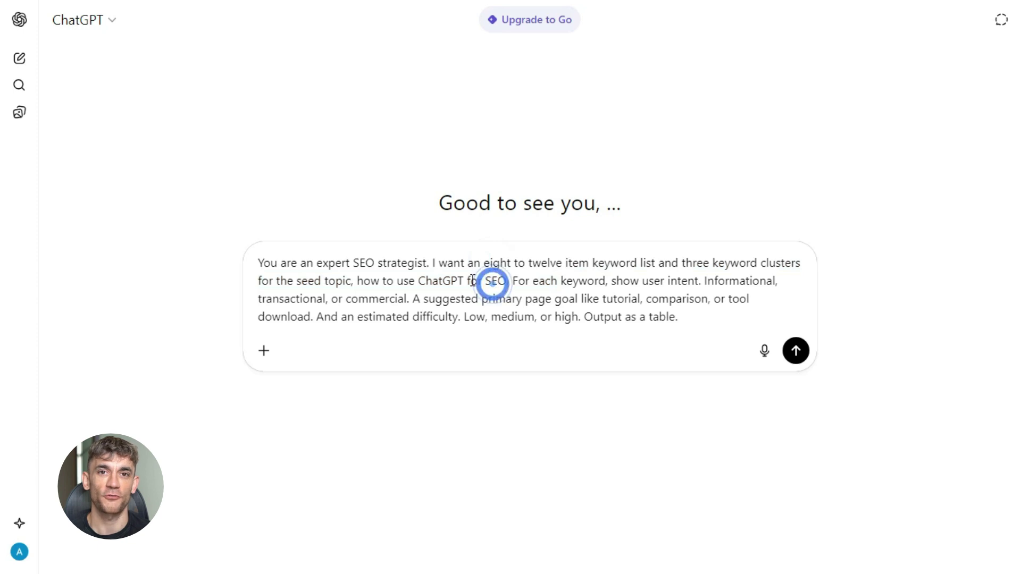
drag(464, 281, 627, 292)
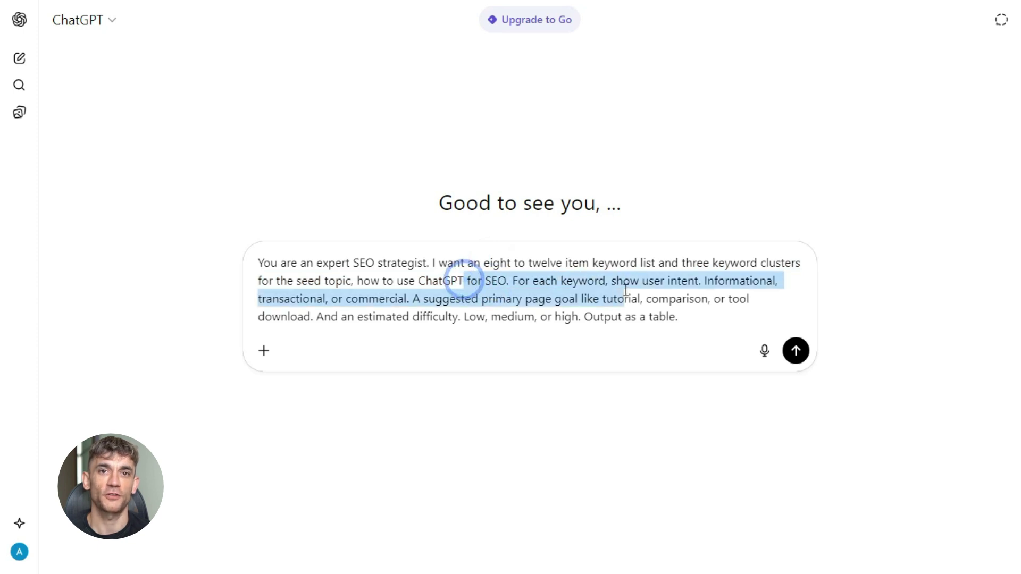
click(398, 296)
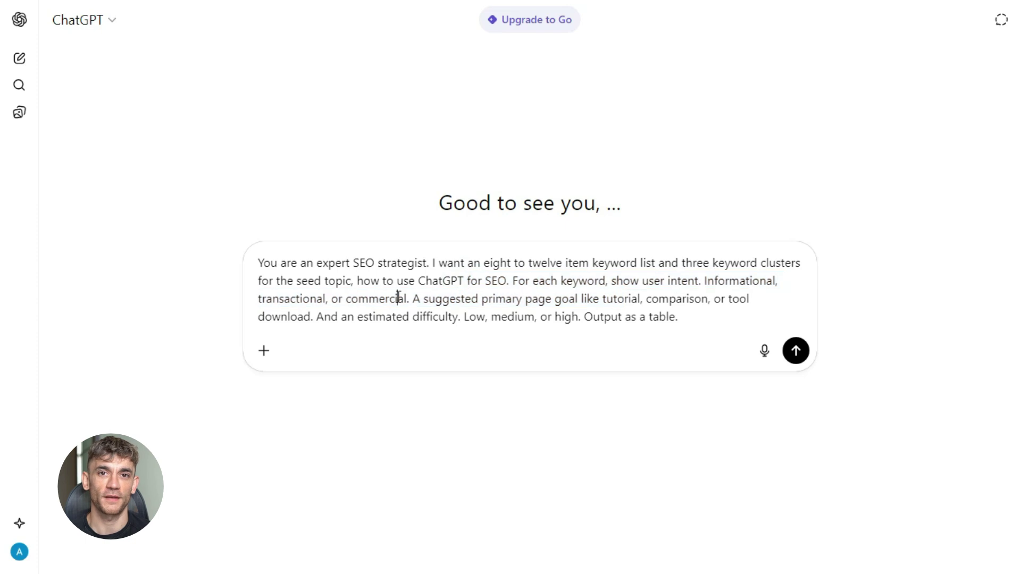
drag(398, 297, 593, 317)
click(521, 311)
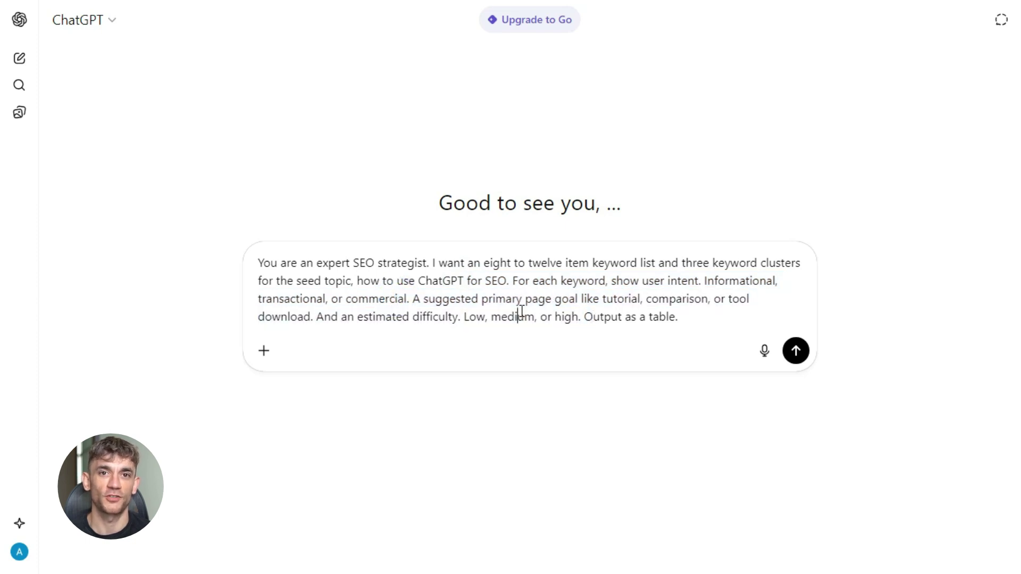
drag(465, 322, 679, 327)
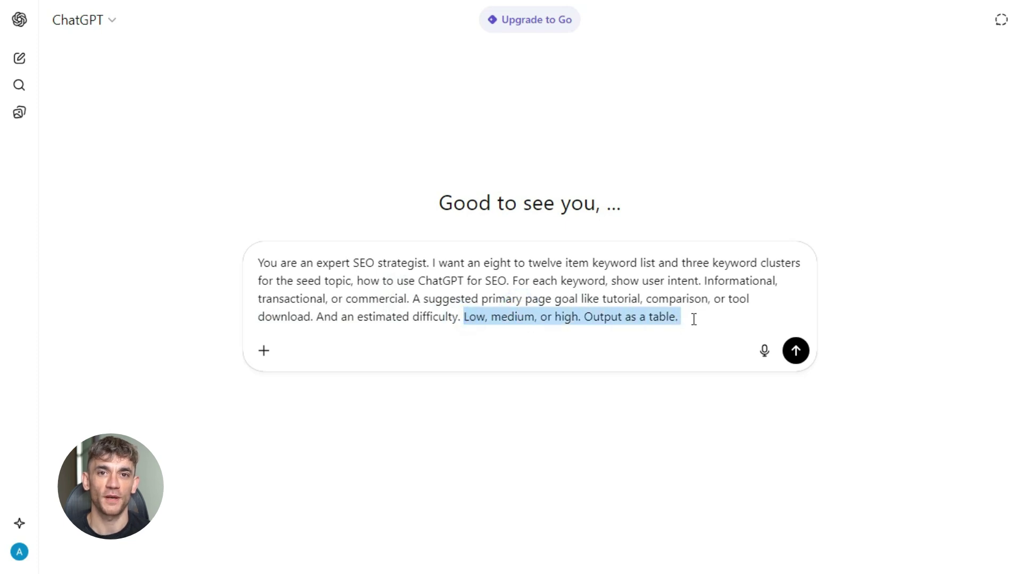
click(694, 319)
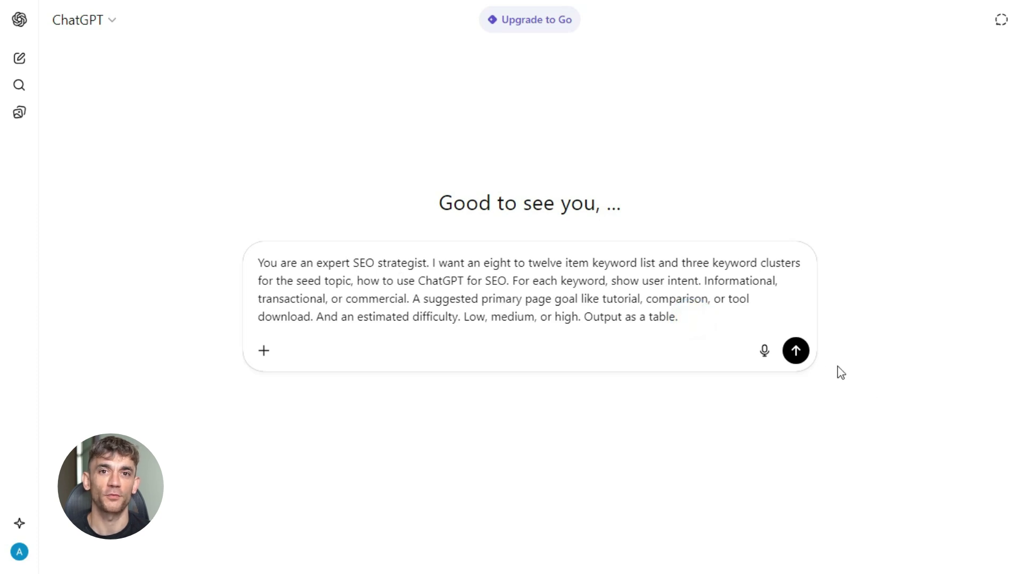
click(798, 353)
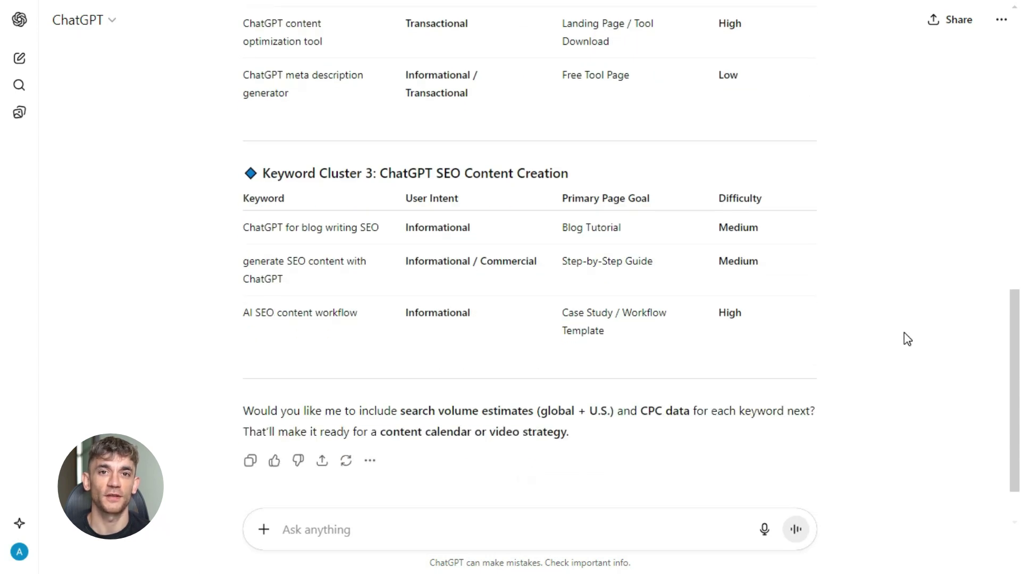
Scroll through the Keyword Cluster 1, 2 and 3 tables in the reply.
scroll(904, 334, up, 5)
scroll(907, 339, down, 4)
scroll(907, 339, up, 8)
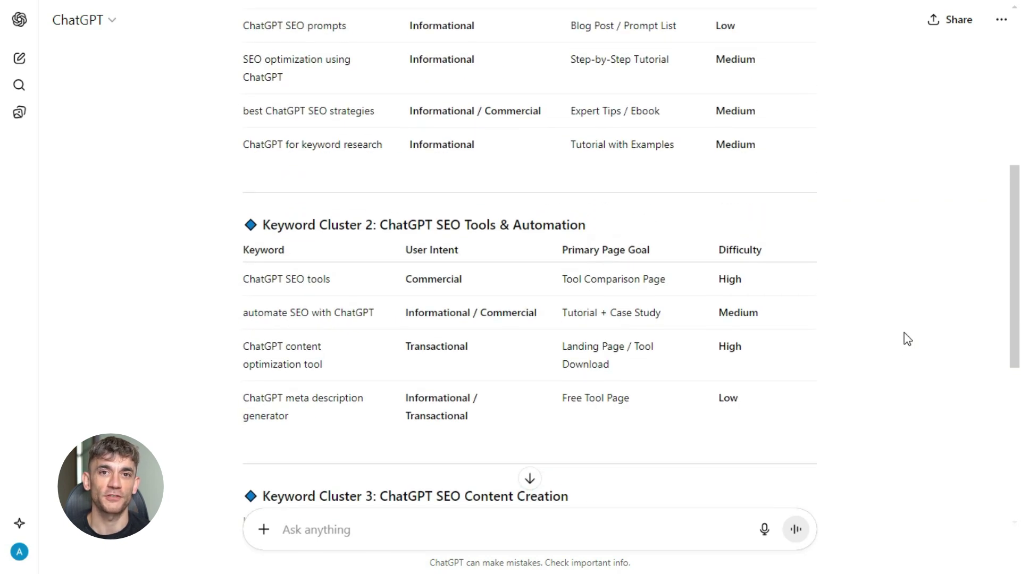
scroll(904, 333, up, 3)
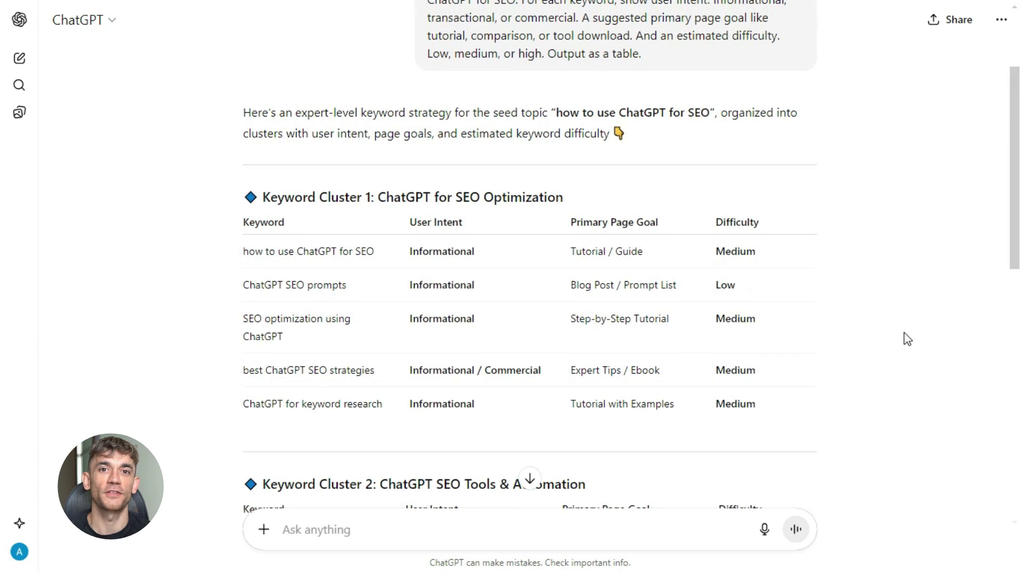
scroll(904, 333, down, 2)
scroll(904, 333, down, 3)
Highlight the FREE SEO Strategy Session heading, link building campaign paragraph and benefit cards.
scroll(904, 333, down, 2)
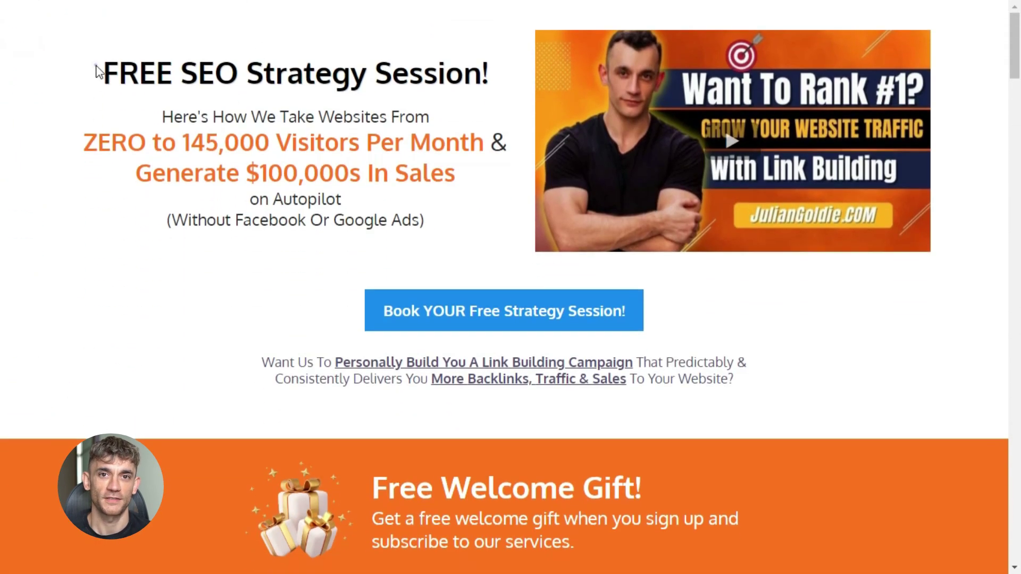
drag(96, 107, 433, 276)
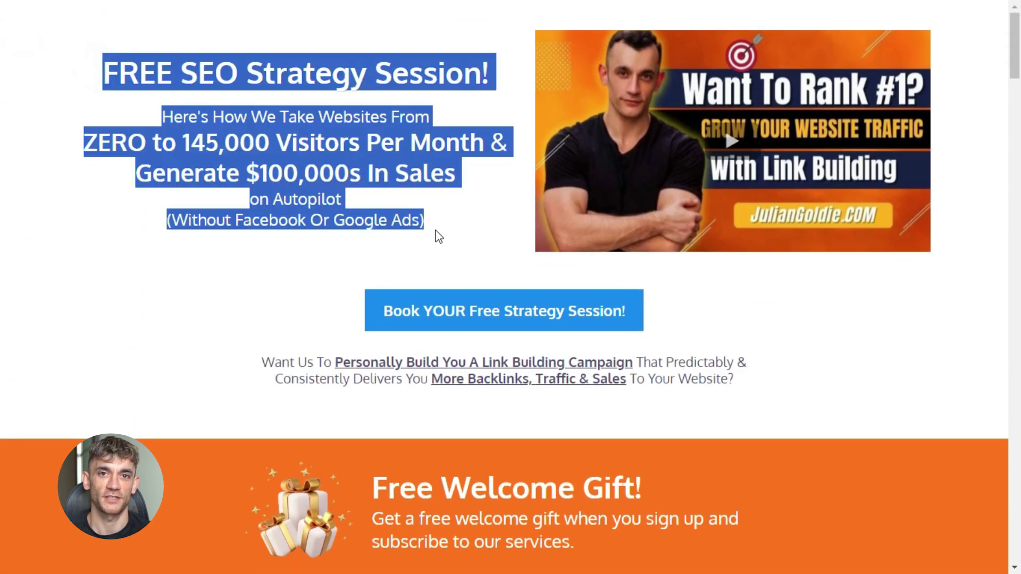
drag(267, 356, 716, 406)
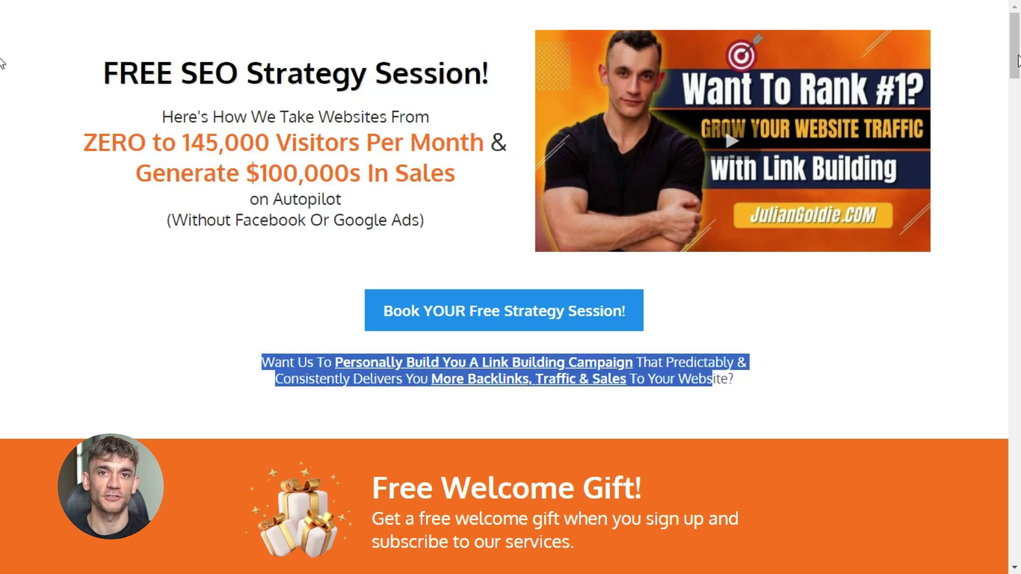
scroll(1017, 60, down, 8)
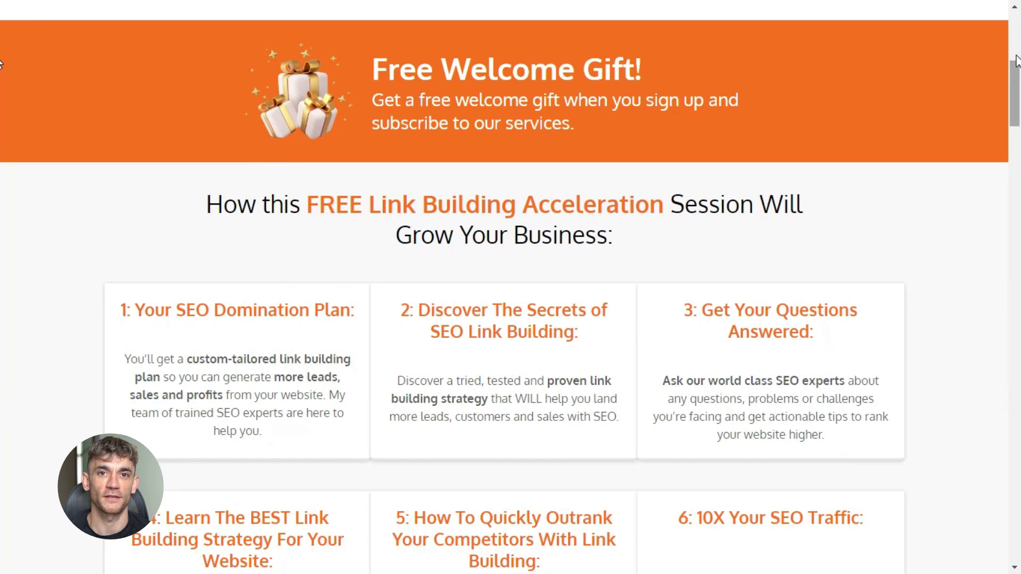
drag(210, 201, 764, 231)
scroll(763, 231, down, 1)
scroll(764, 230, down, 2)
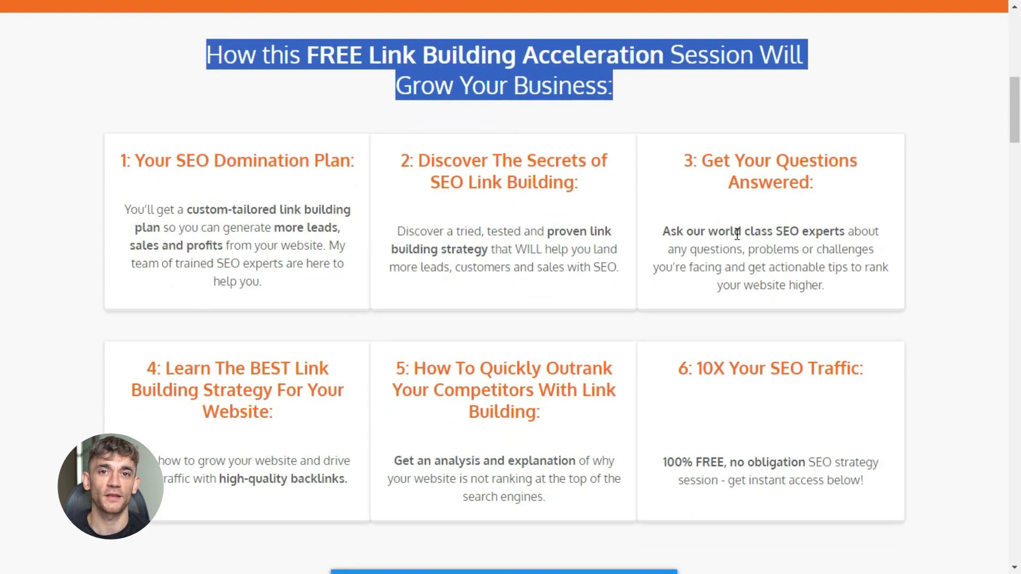
drag(122, 159, 913, 291)
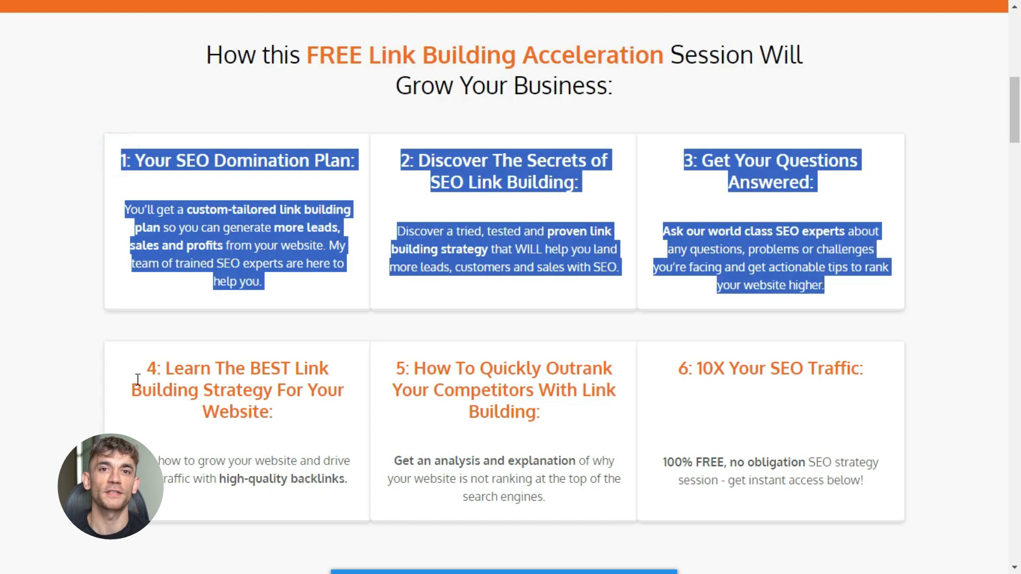
drag(143, 367, 967, 486)
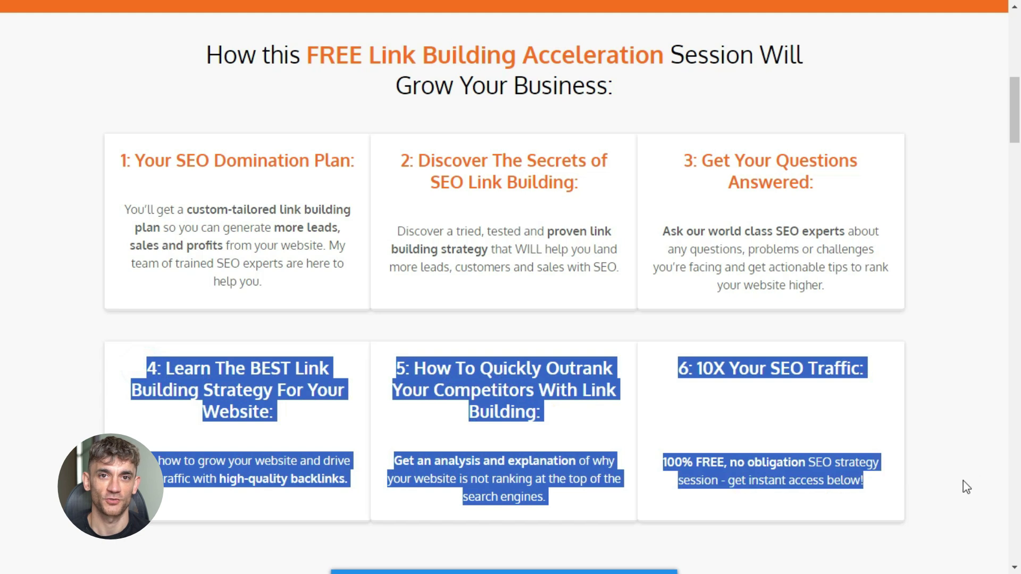
Scroll past the SaaS and Dating case studies to the orange booking band and footer.
scroll(934, 407, down, 10)
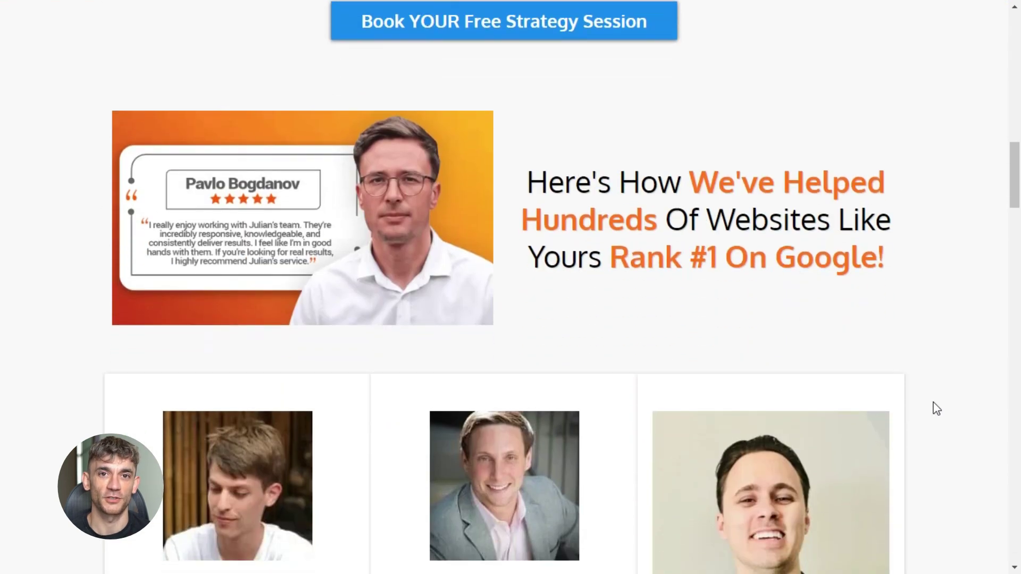
scroll(937, 408, down, 10)
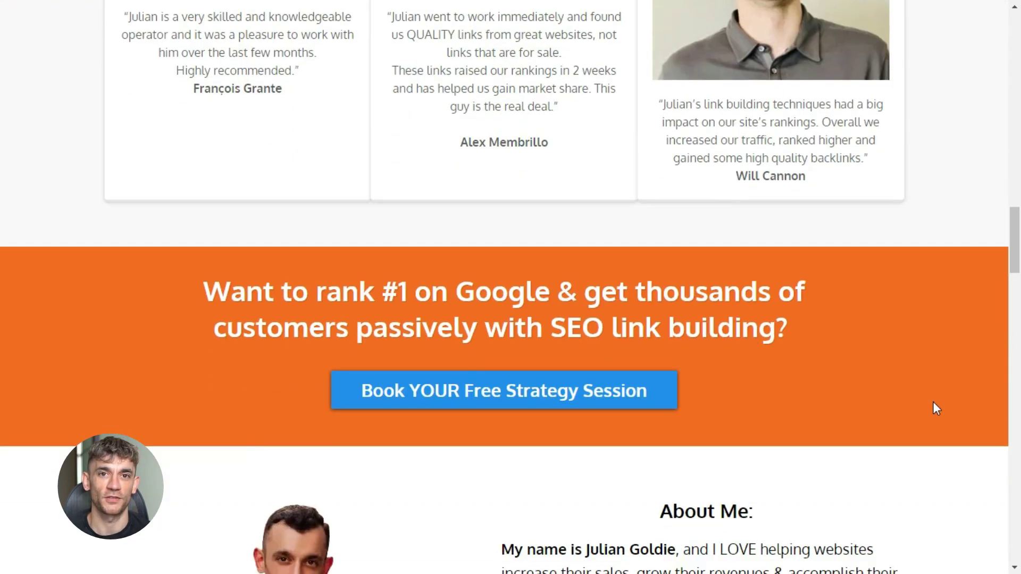
drag(199, 282, 975, 313)
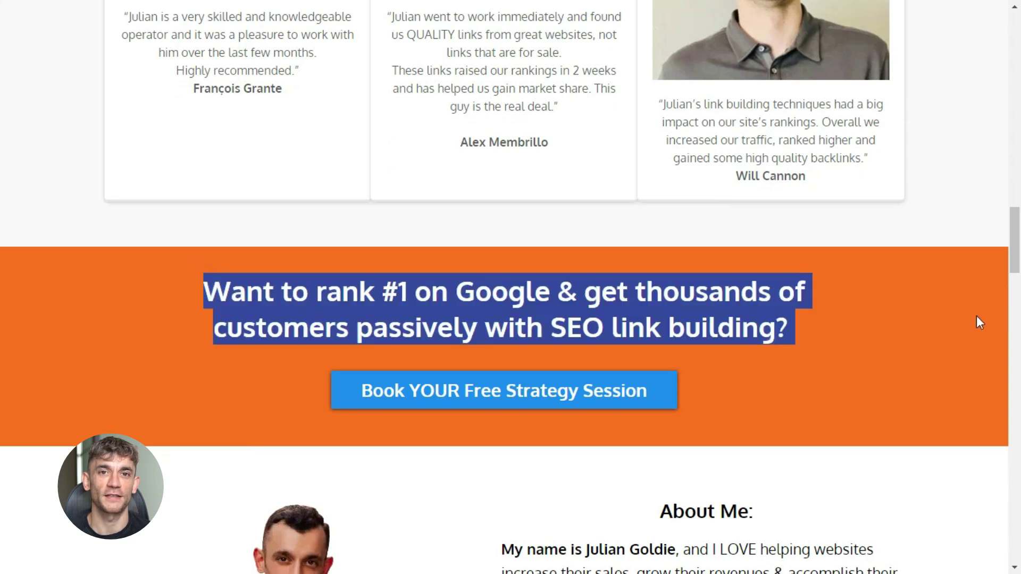
scroll(976, 315, down, 1)
scroll(977, 316, down, 16)
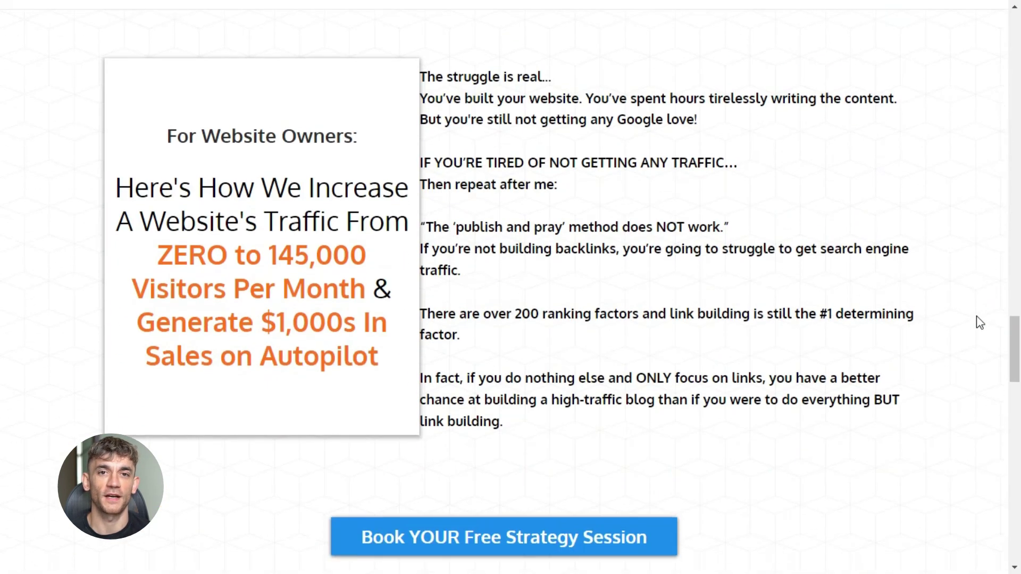
scroll(977, 316, down, 9)
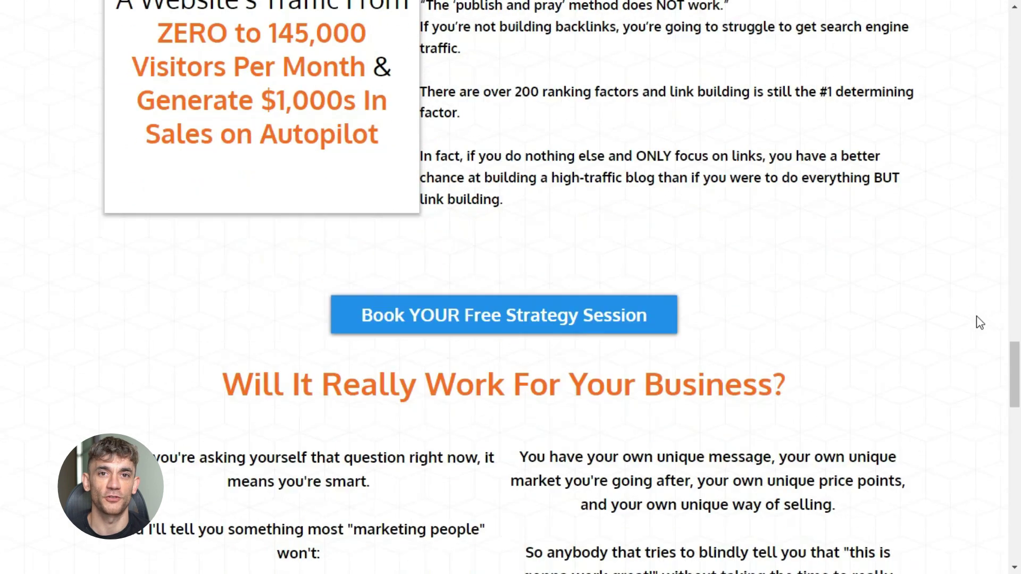
scroll(976, 316, down, 8)
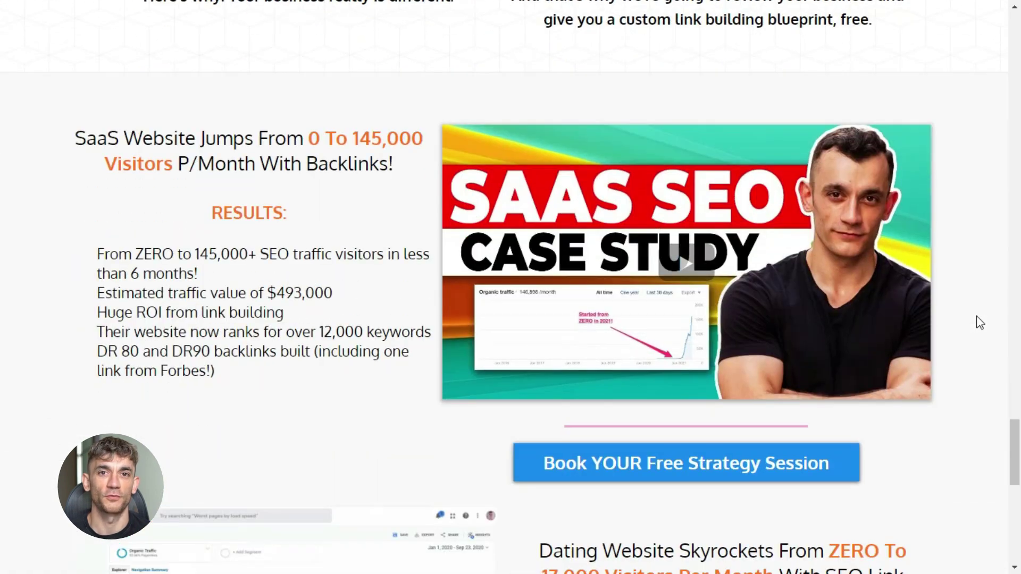
scroll(976, 316, down, 13)
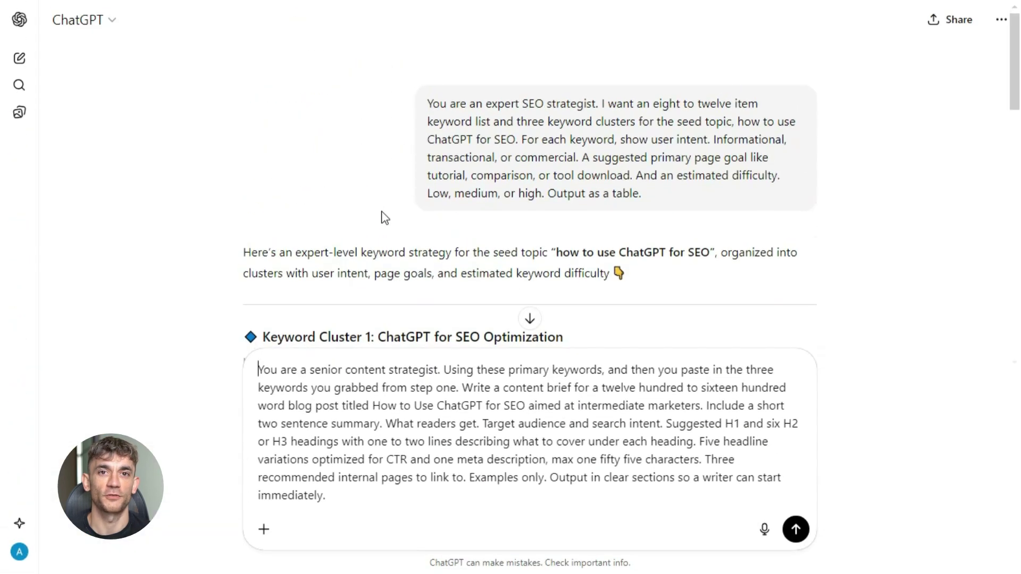
Replace the prompt's keyword placeholder with 'how to use ChatGPT for SEO' from Cluster 1.
scroll(385, 218, down, 15)
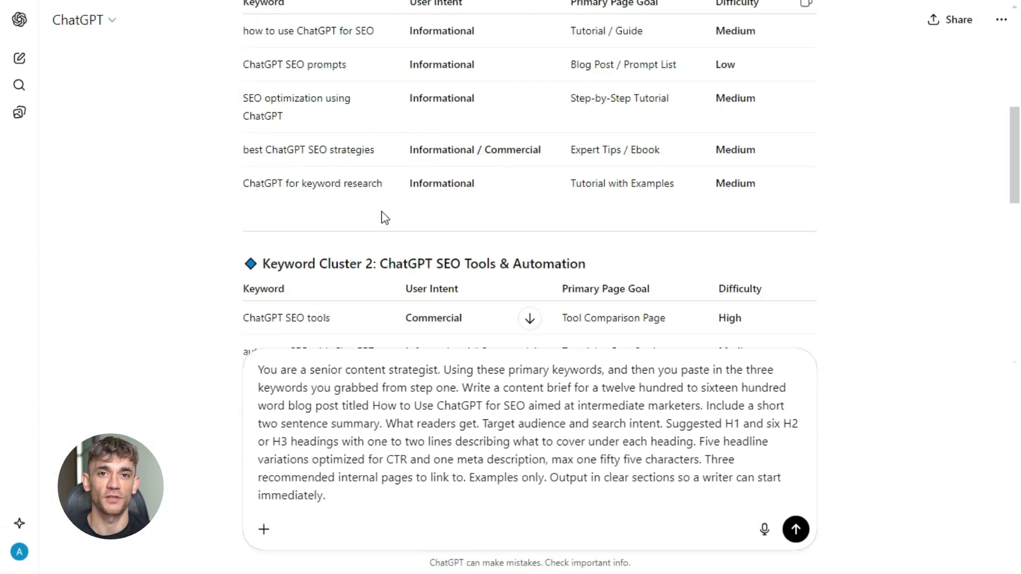
scroll(382, 212, up, 4)
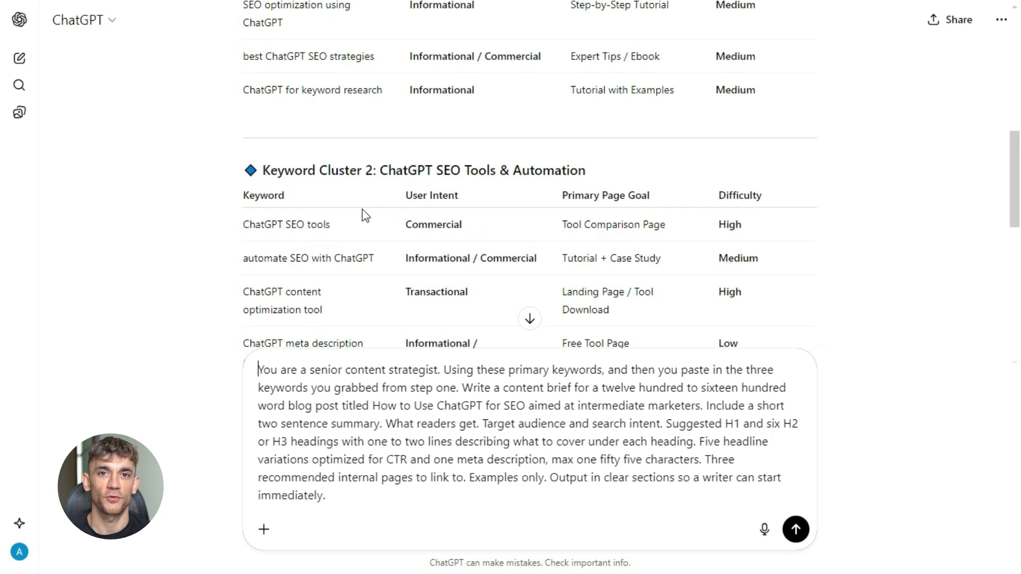
drag(246, 192, 482, 256)
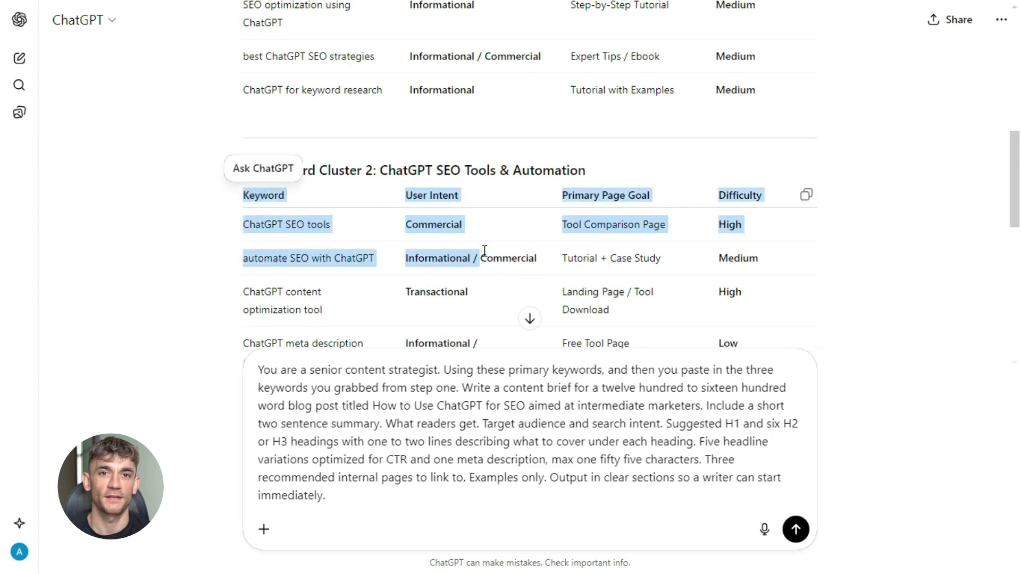
scroll(393, 217, up, 2)
scroll(391, 215, up, 4)
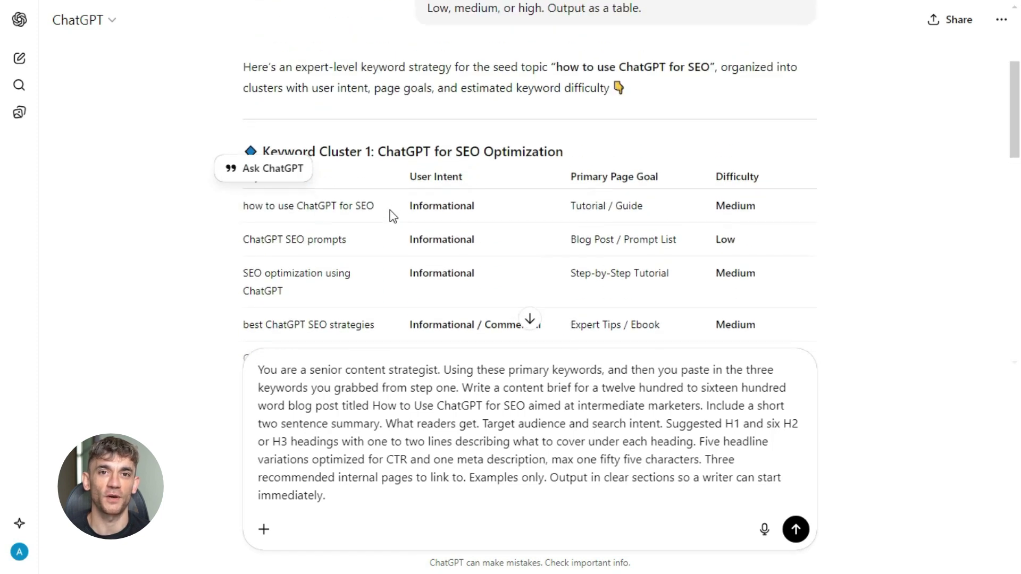
click(335, 218)
drag(242, 213, 327, 300)
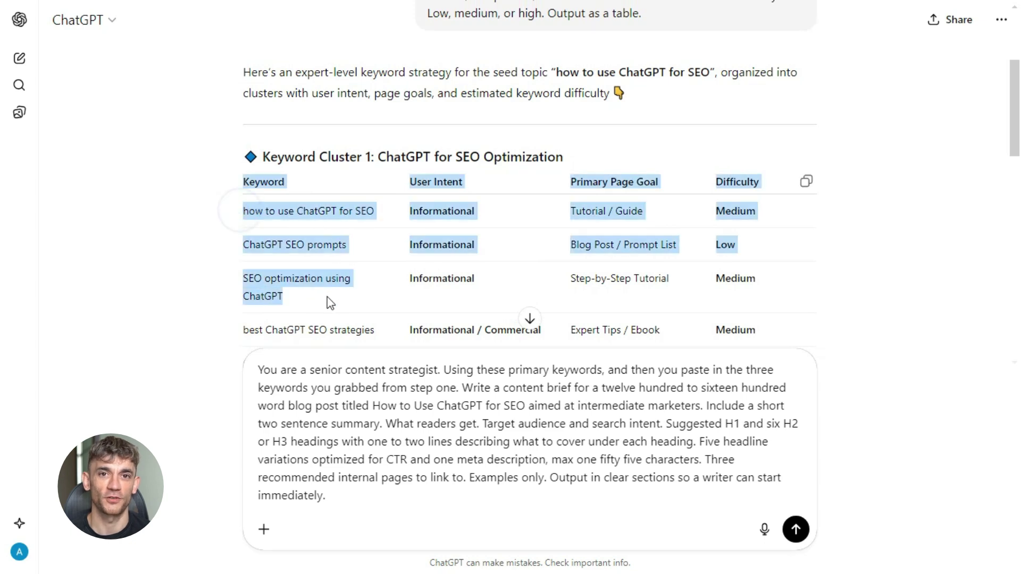
click(245, 206)
drag(281, 213, 393, 215)
key(ctrl+c)
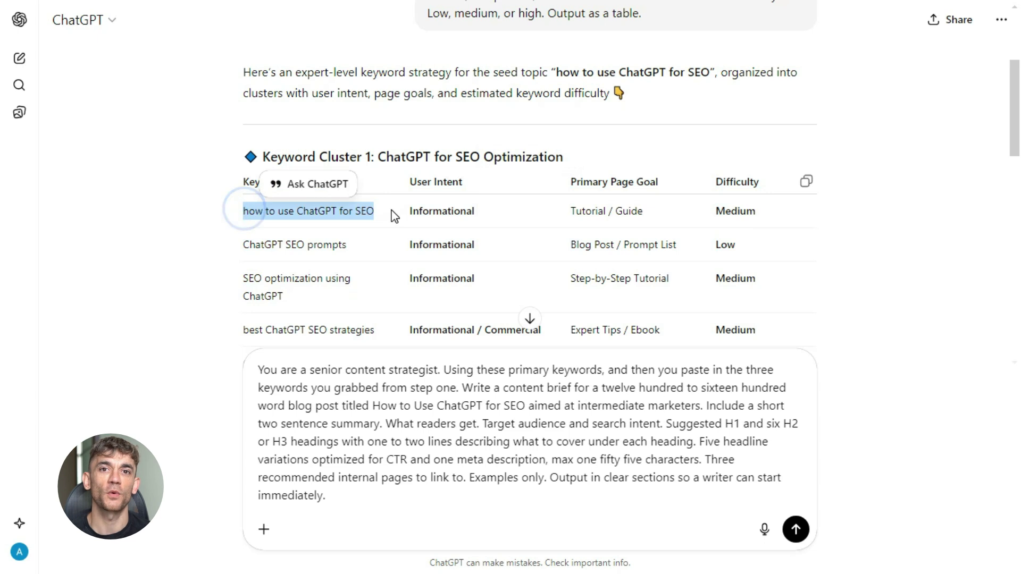
drag(445, 370, 429, 392)
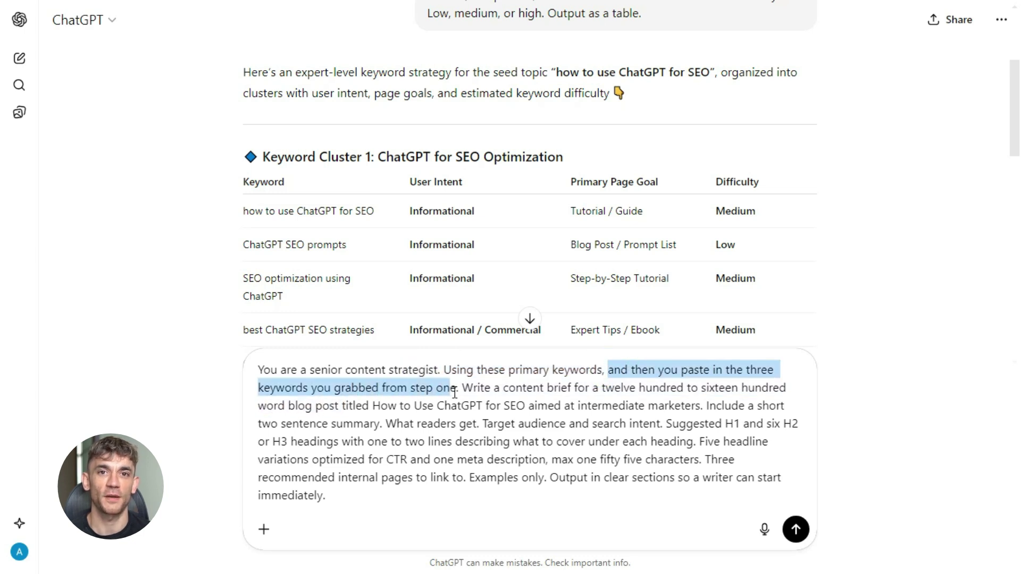
key(BackSpace)
key(ctrl+v)
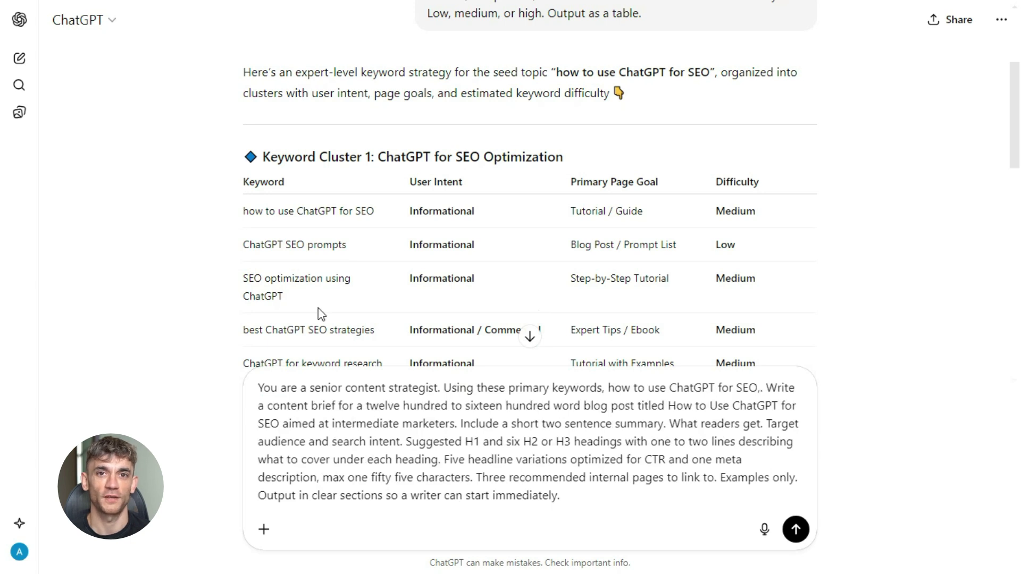
key(BackSpace)
Add 'ChatGPT SEO prompts' as the second keyword, separated by a comma.
triple_click(246, 244)
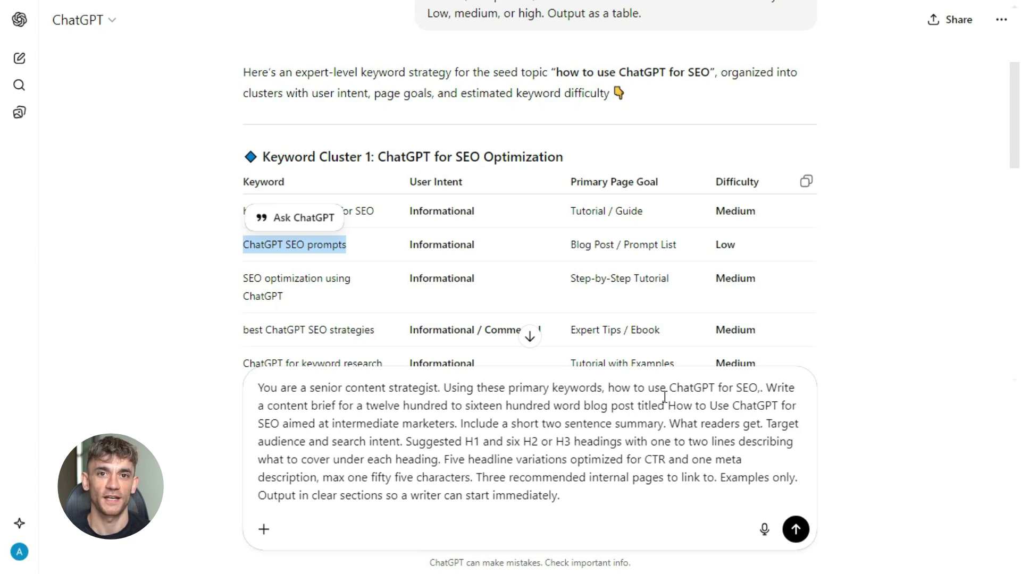
click(760, 387)
key(BackSpace)
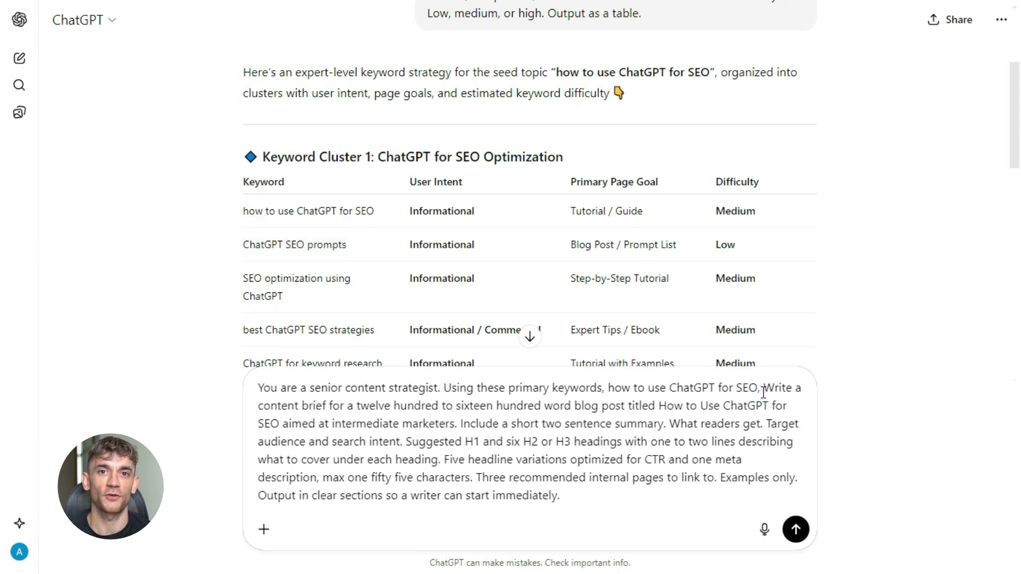
key(ctrl+v)
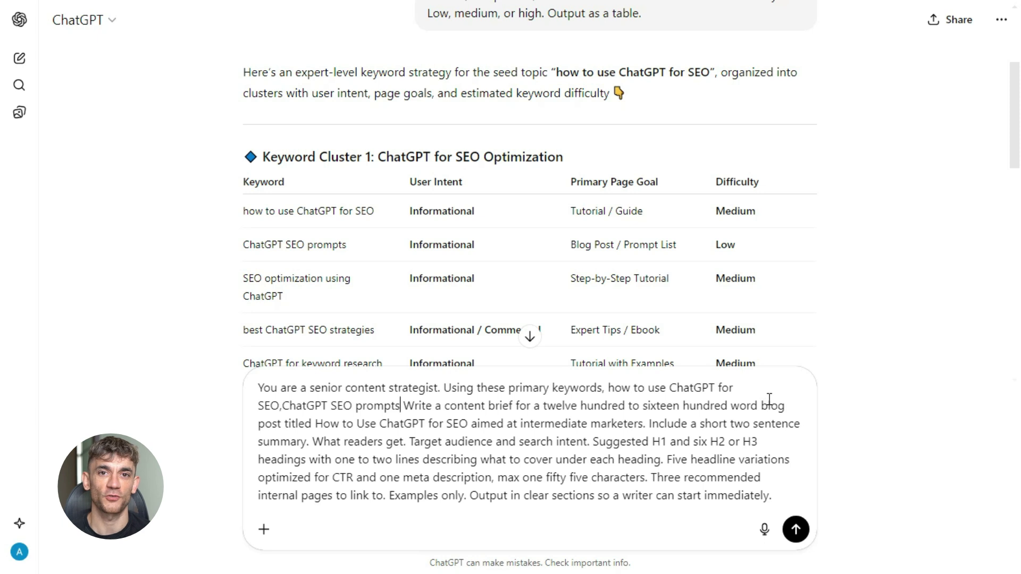
text(,)
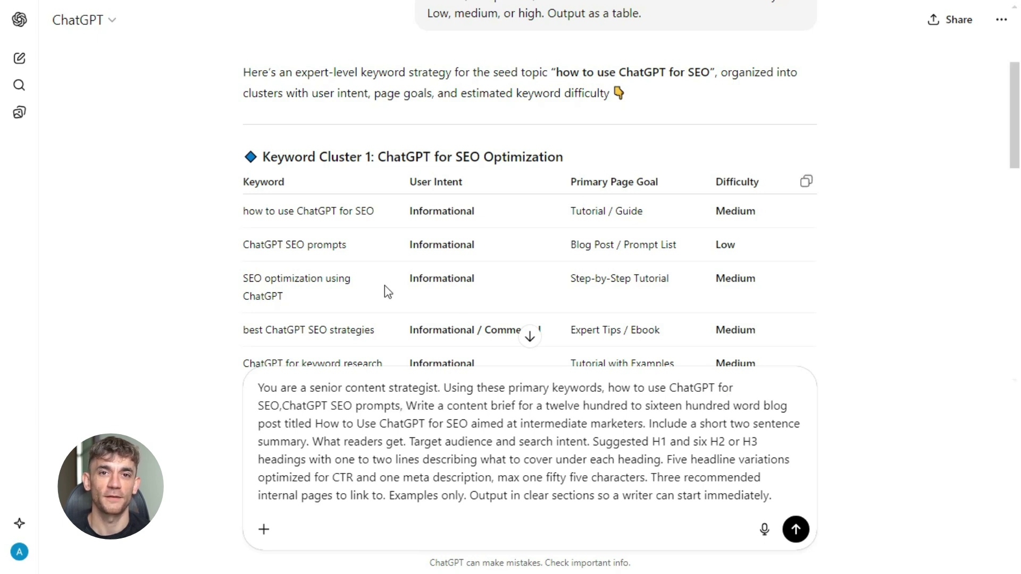
Add 'SEO optimization using ChatGPT' as the third keyword and send the content brief request.
drag(276, 286, 285, 291)
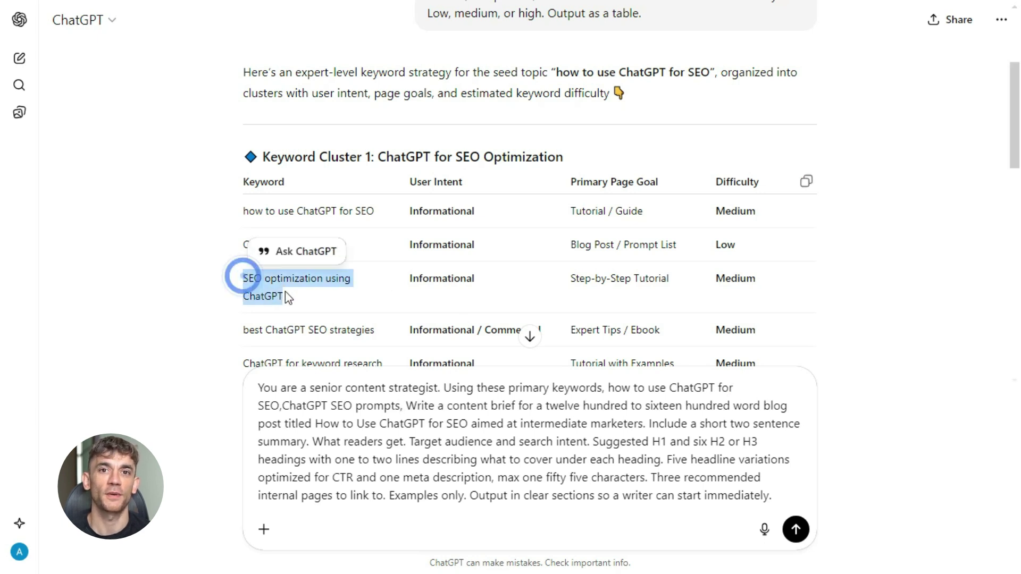
click(403, 408)
key(ctrl+v)
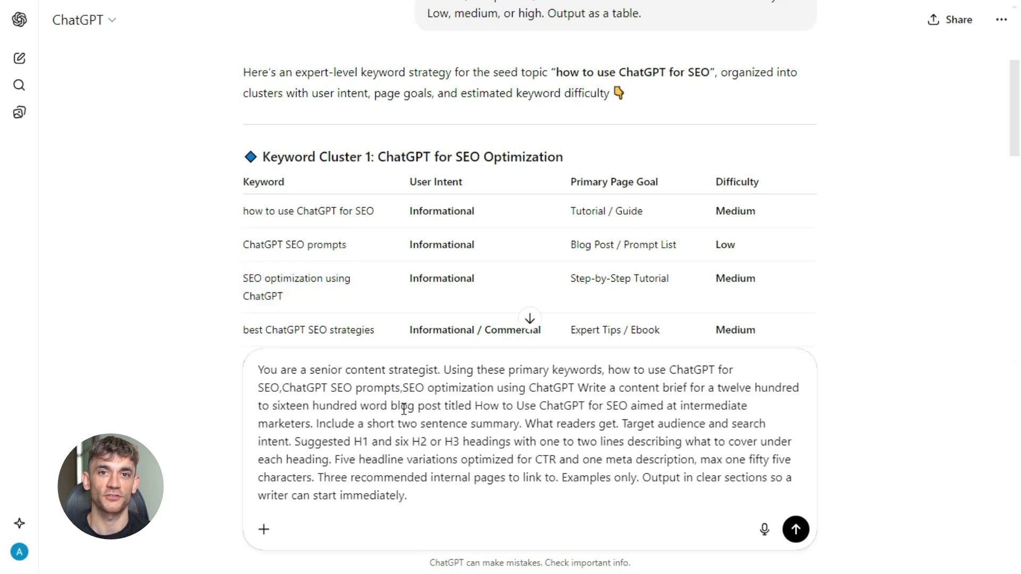
text(.)
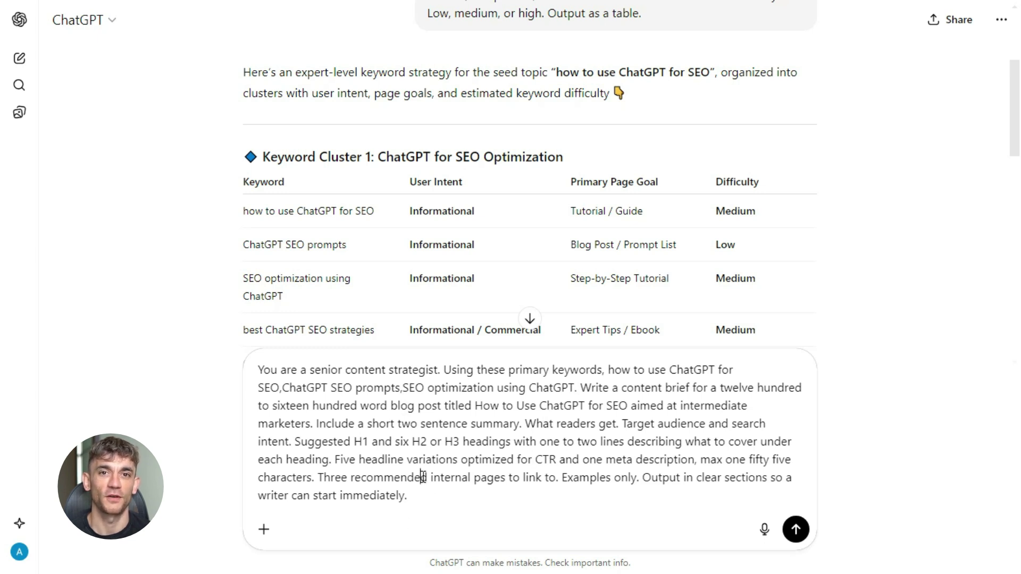
click(796, 529)
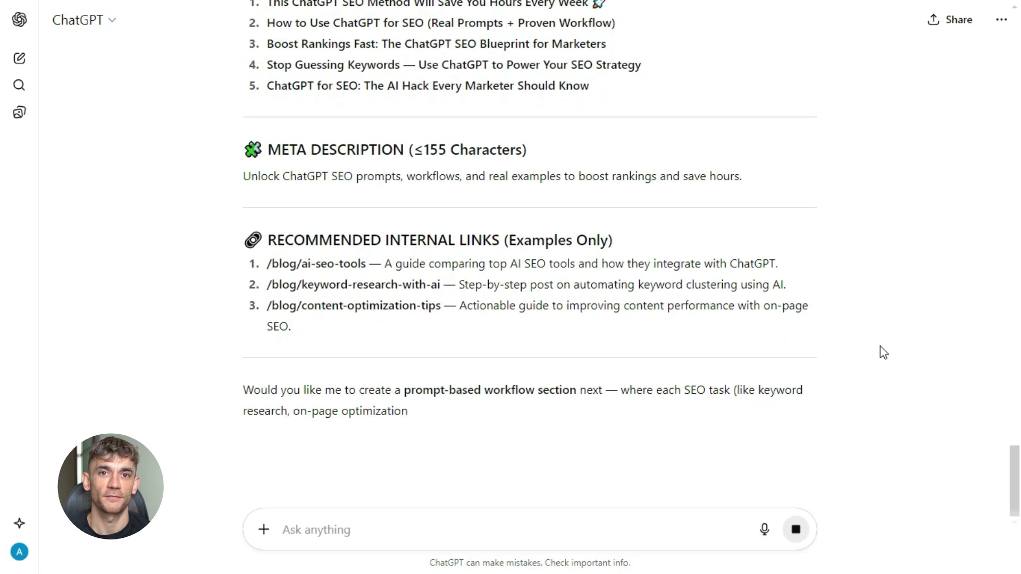
Scroll through the content brief's outline, headlines, meta description and internal links.
scroll(883, 353, up, 20)
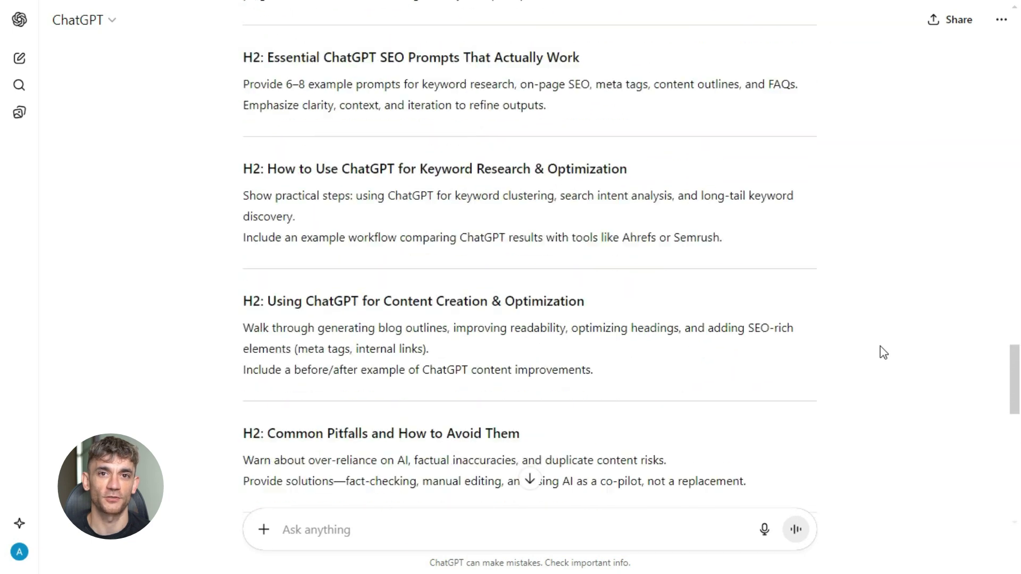
scroll(883, 353, up, 10)
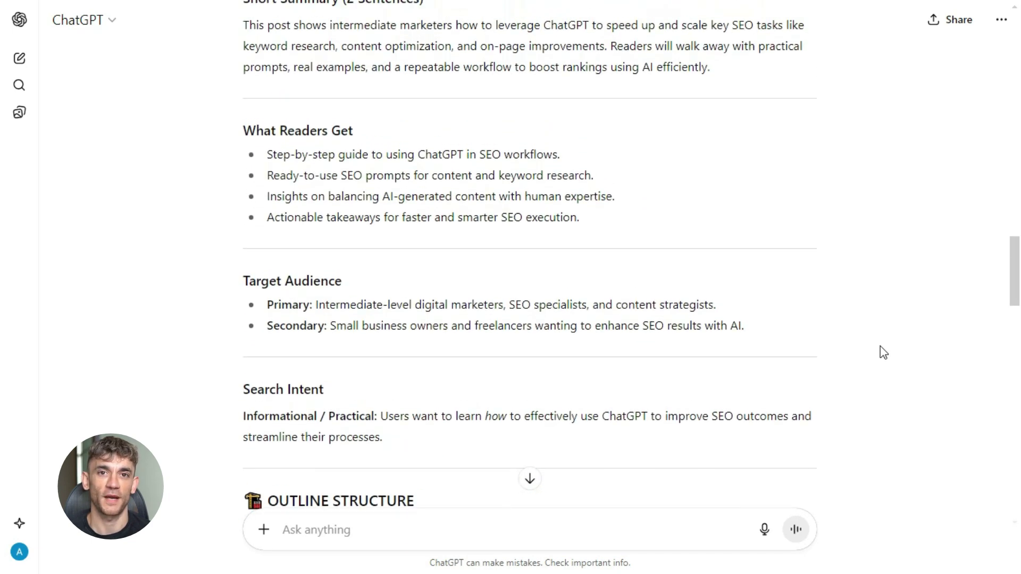
scroll(883, 353, down, 4)
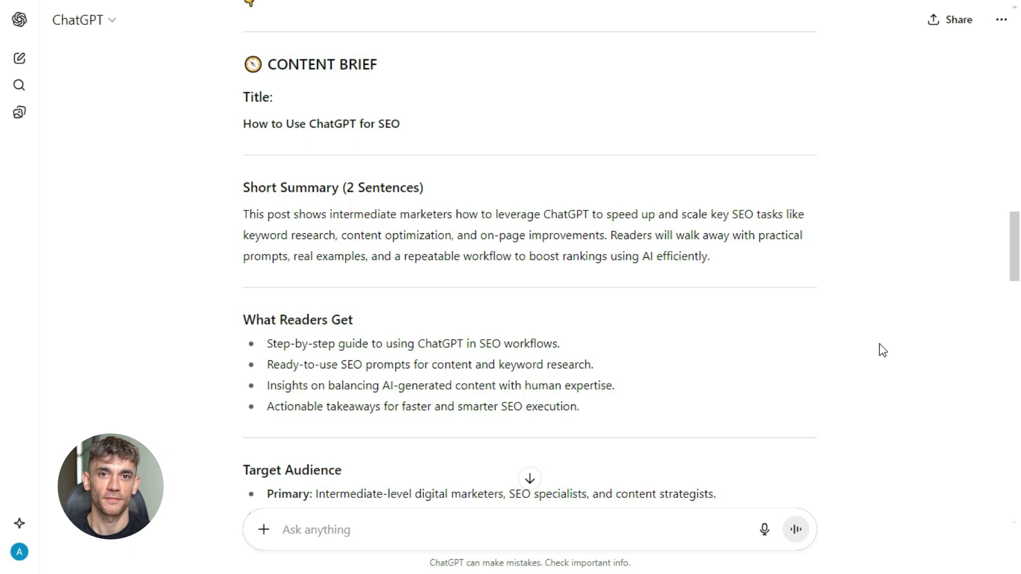
scroll(405, 367, down, 5)
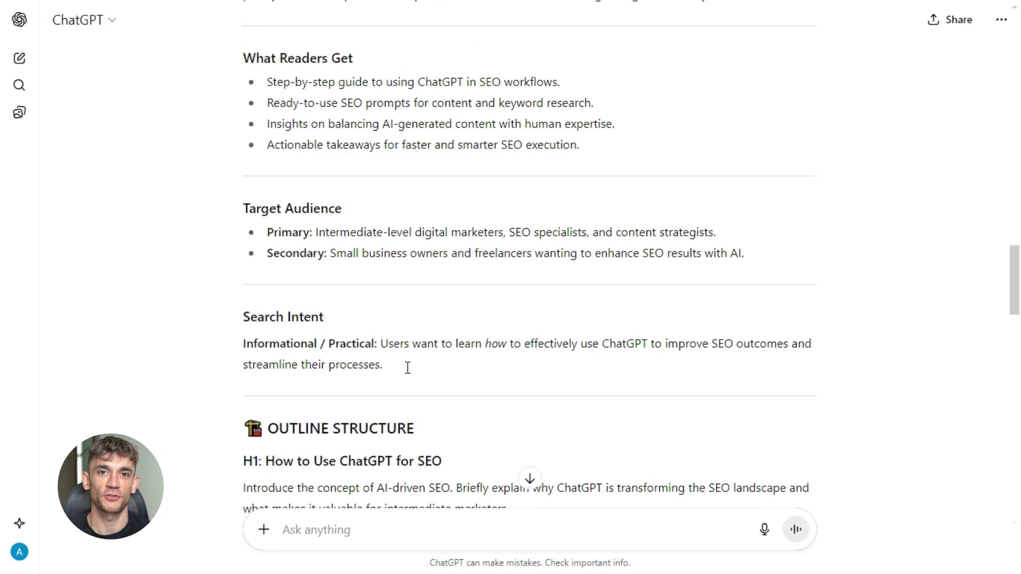
scroll(304, 418, down, 8)
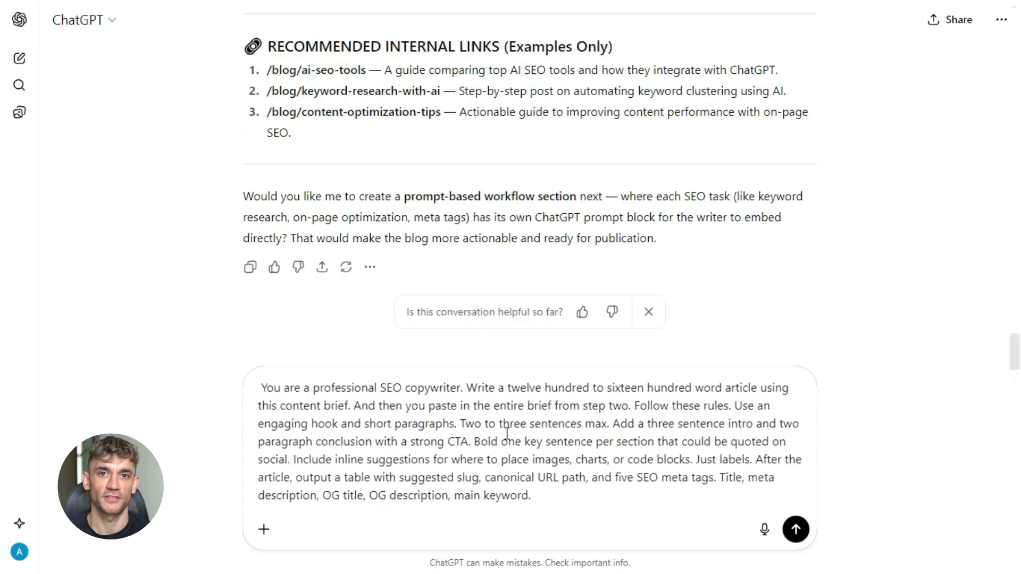
Paste the copied content brief over the article prompt's paste-the-brief placeholder.
scroll(427, 290, up, 20)
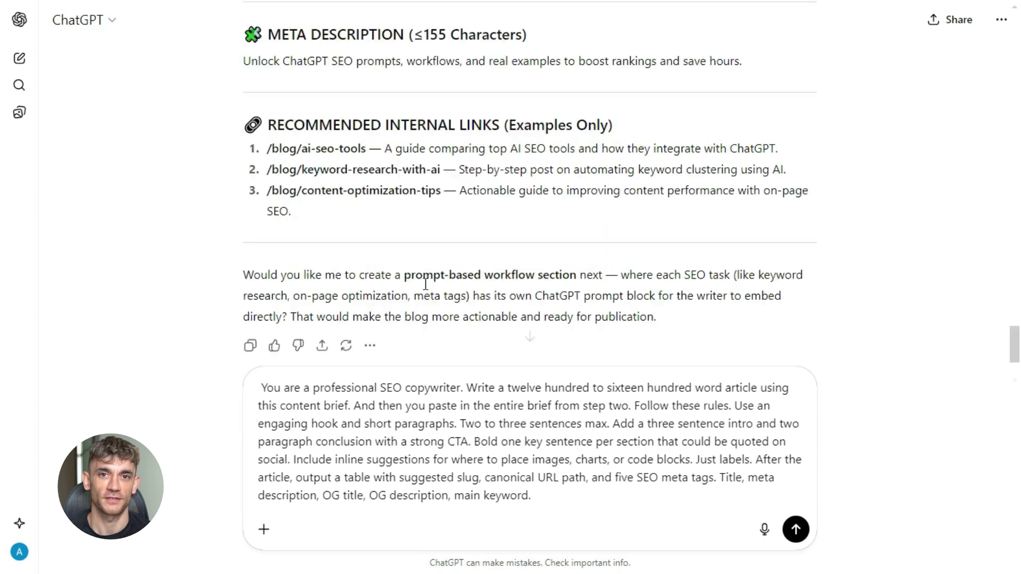
scroll(428, 290, up, 9)
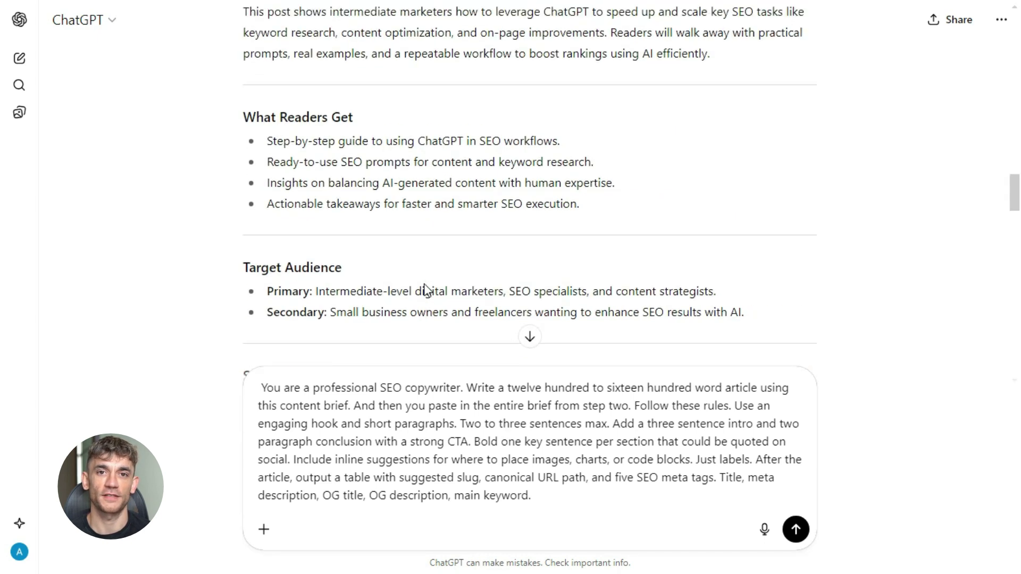
scroll(427, 290, down, 1)
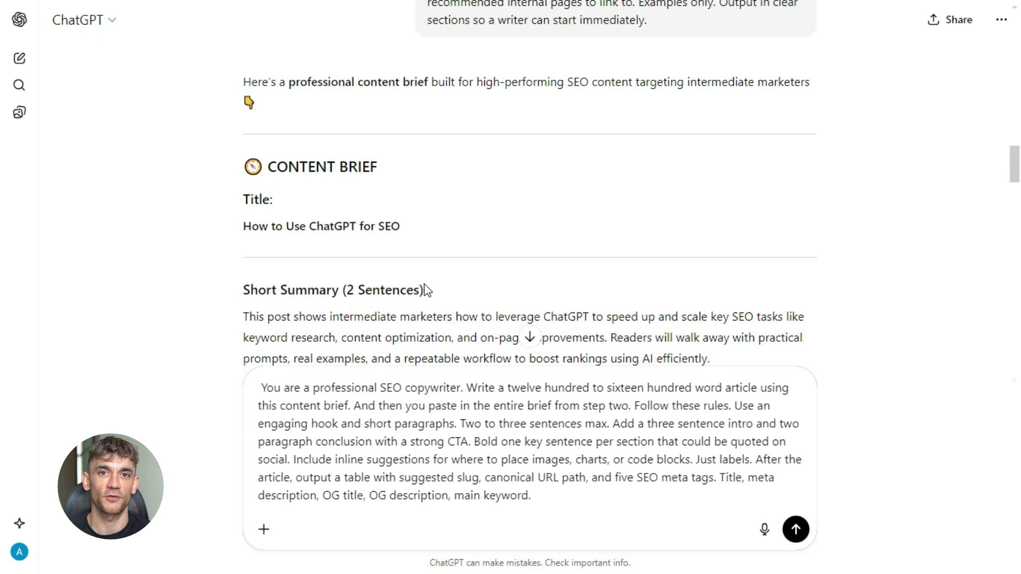
drag(246, 162, 401, 202)
scroll(356, 278, down, 10)
scroll(356, 279, down, 20)
scroll(412, 145, up, 3)
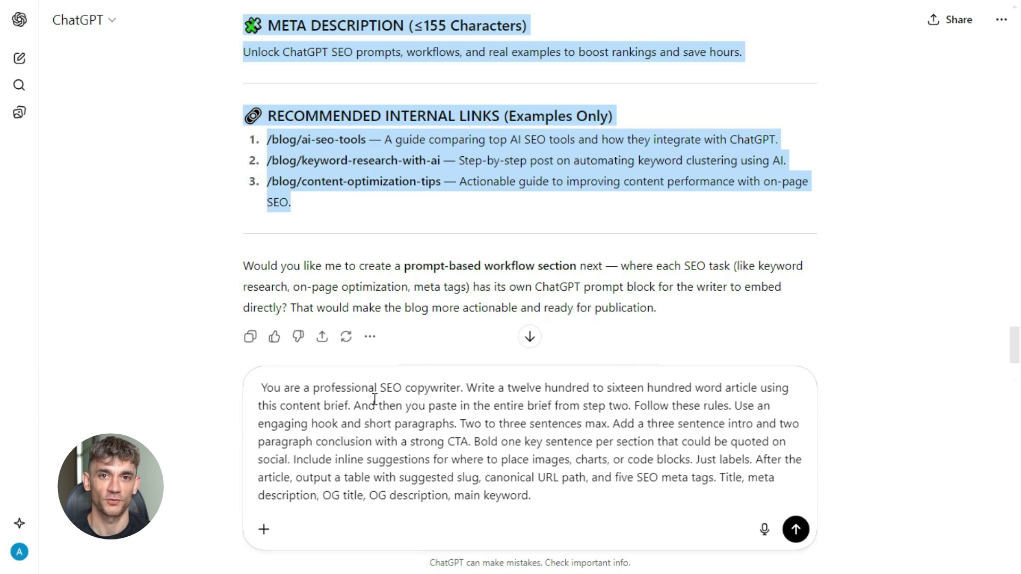
drag(353, 407, 626, 409)
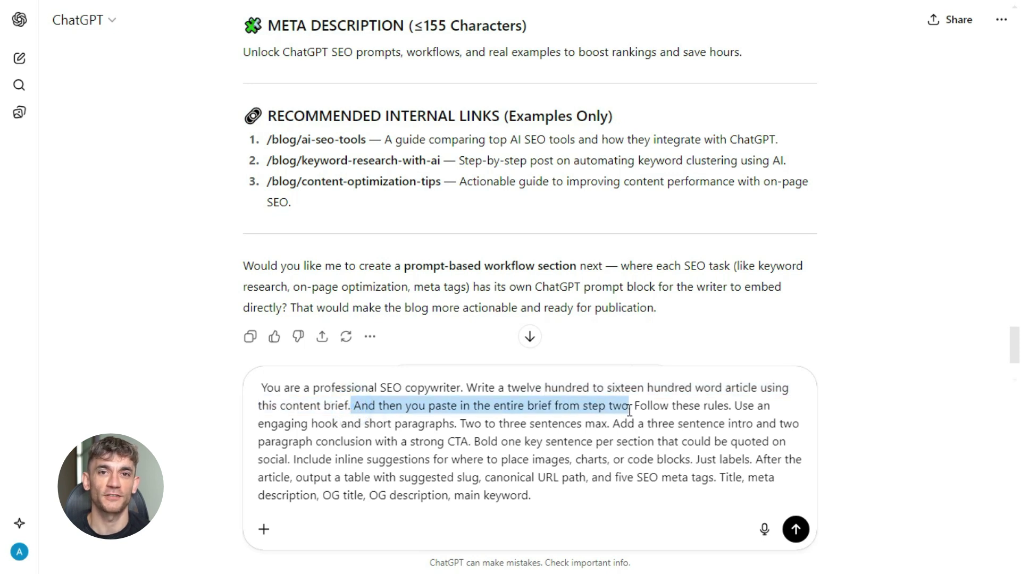
key(ctrl+v)
Move 'Follow these rules' to its own line, remove the stray space and period, and send.
scroll(561, 436, down, 2)
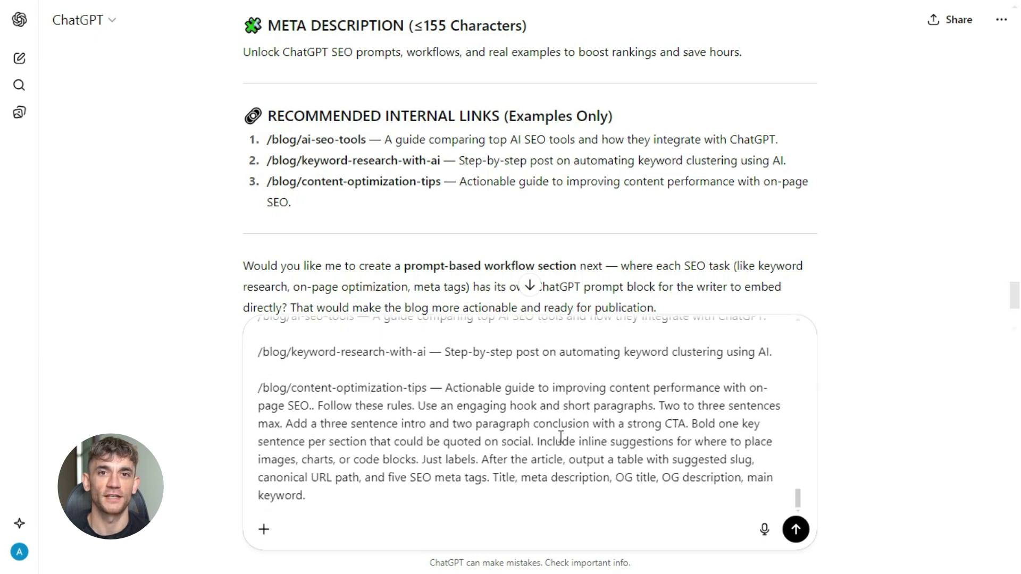
key(shift+Return)
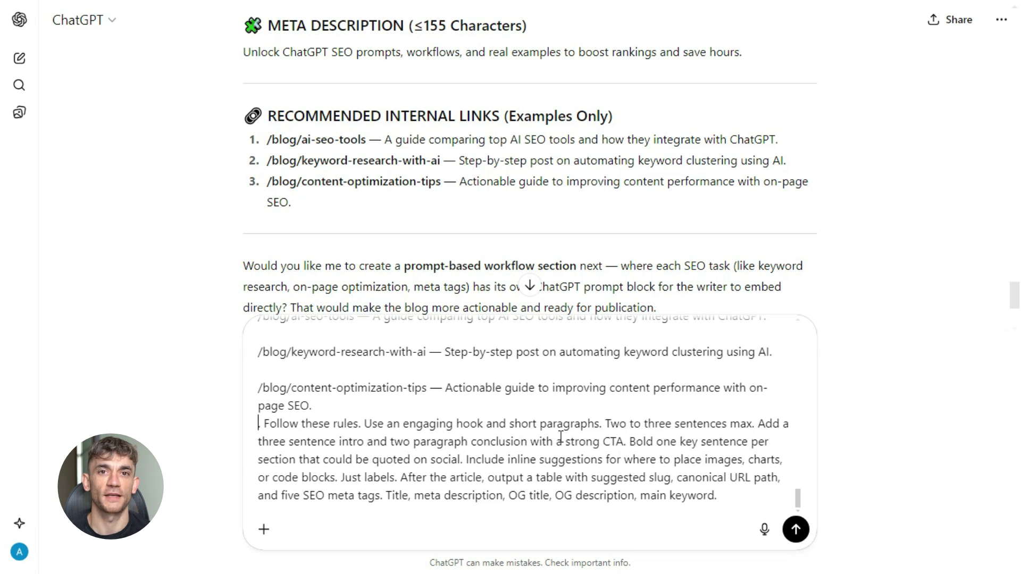
key(BackSpace)
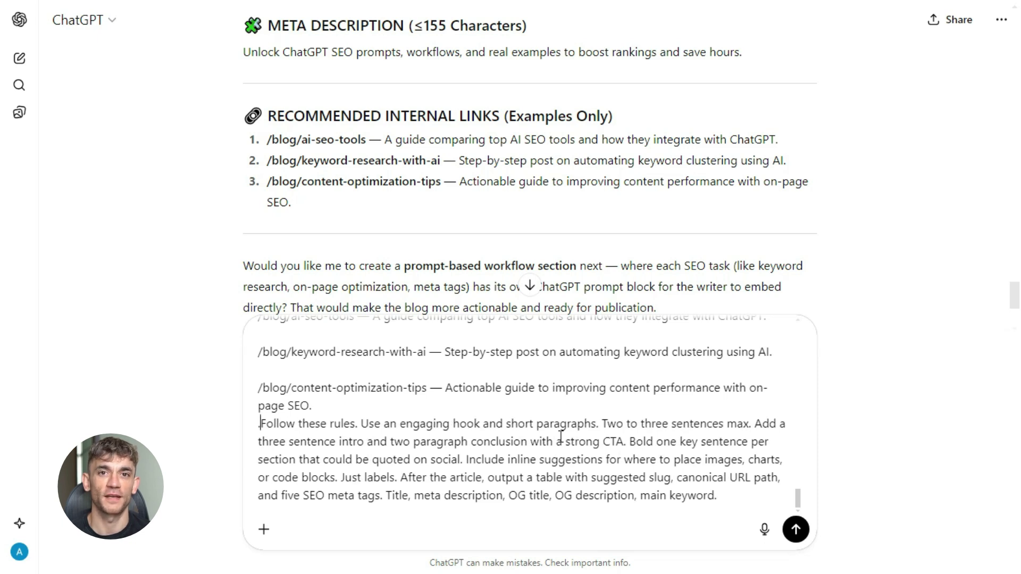
key(BackSpace)
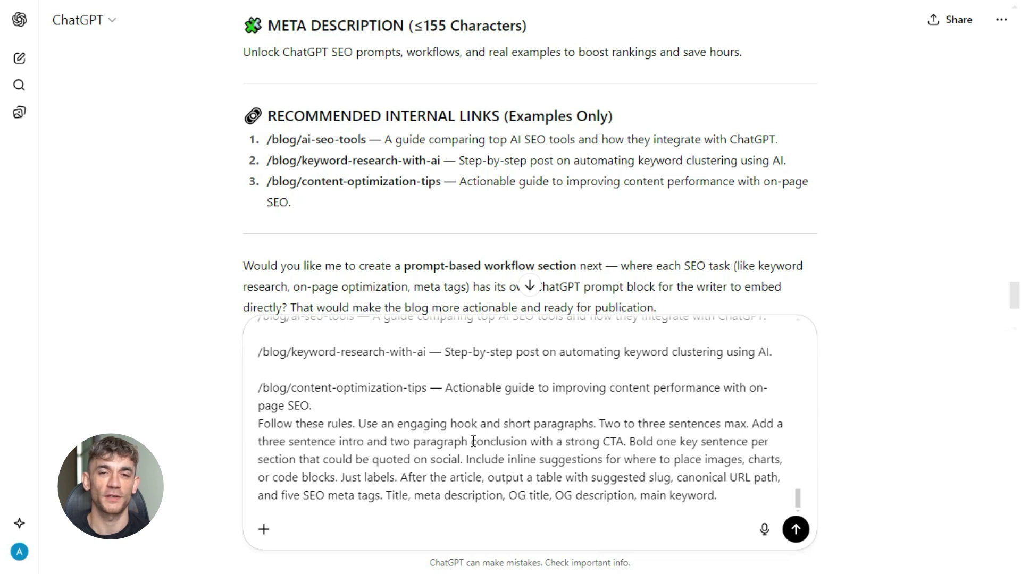
scroll(473, 442, up, 10)
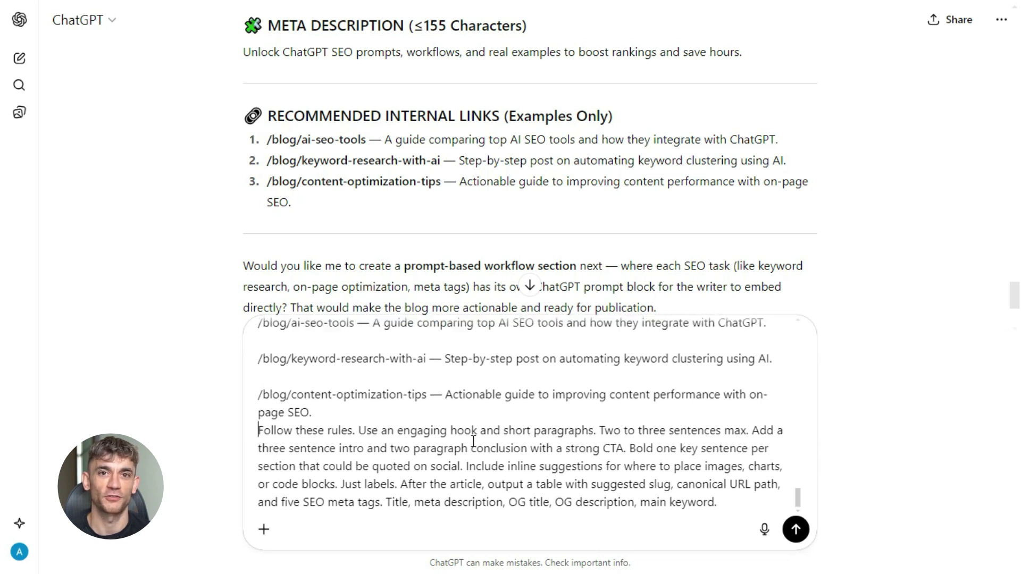
scroll(473, 441, up, 10)
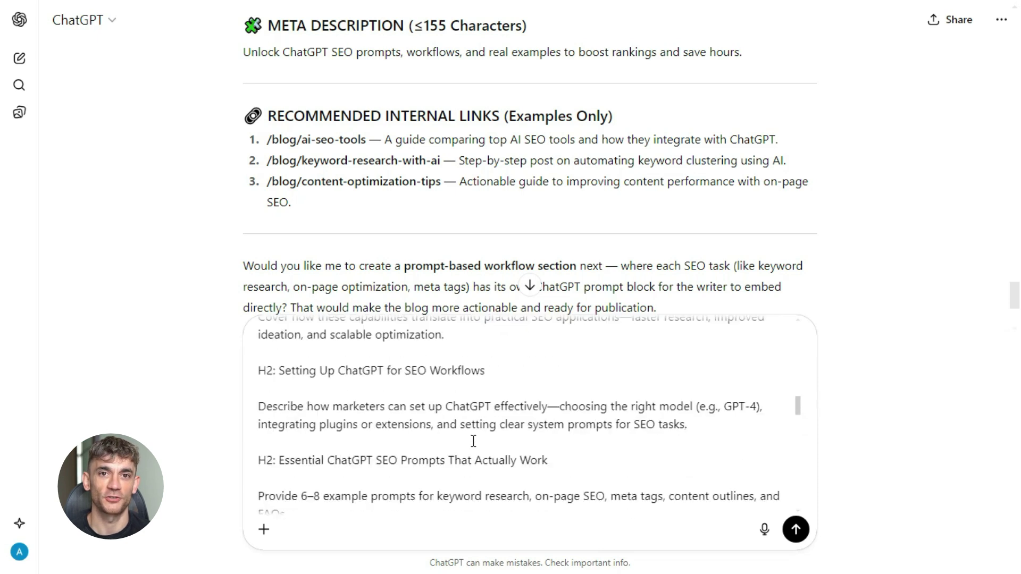
scroll(473, 441, up, 3)
scroll(473, 441, down, 20)
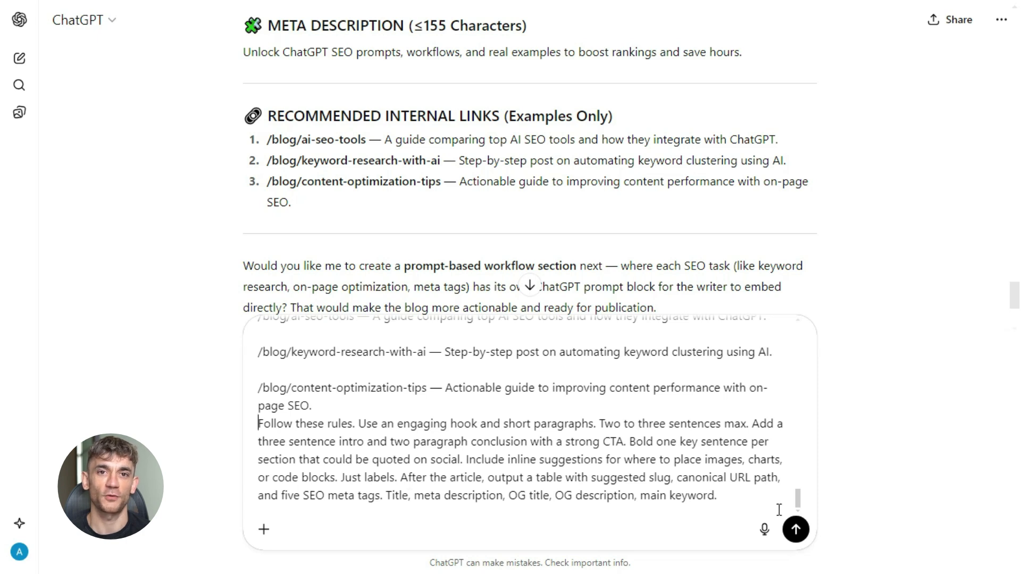
click(796, 529)
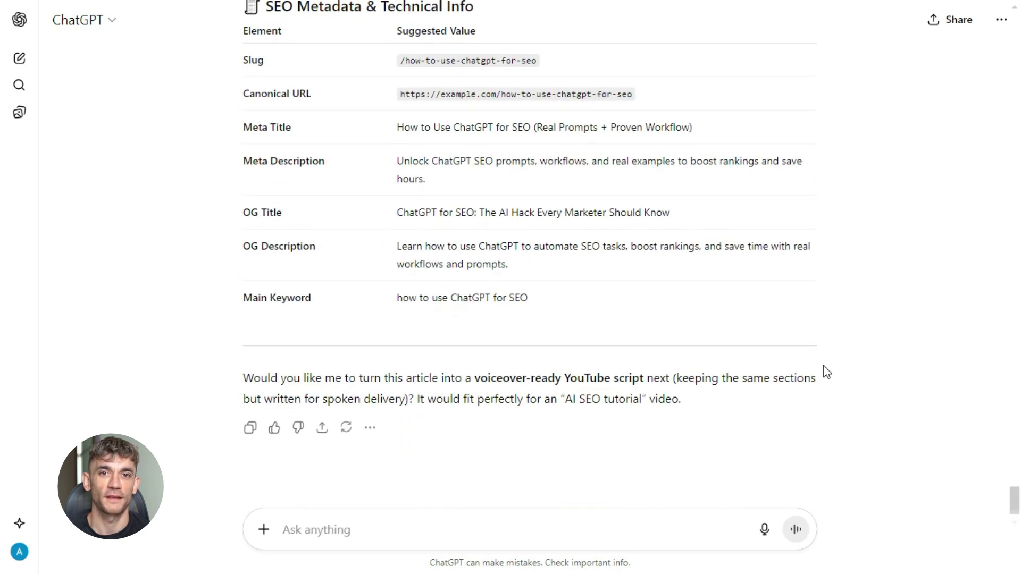
Scroll back up through the generated 'How to Use ChatGPT for SEO' article.
scroll(823, 365, up, 4)
scroll(824, 371, up, 1)
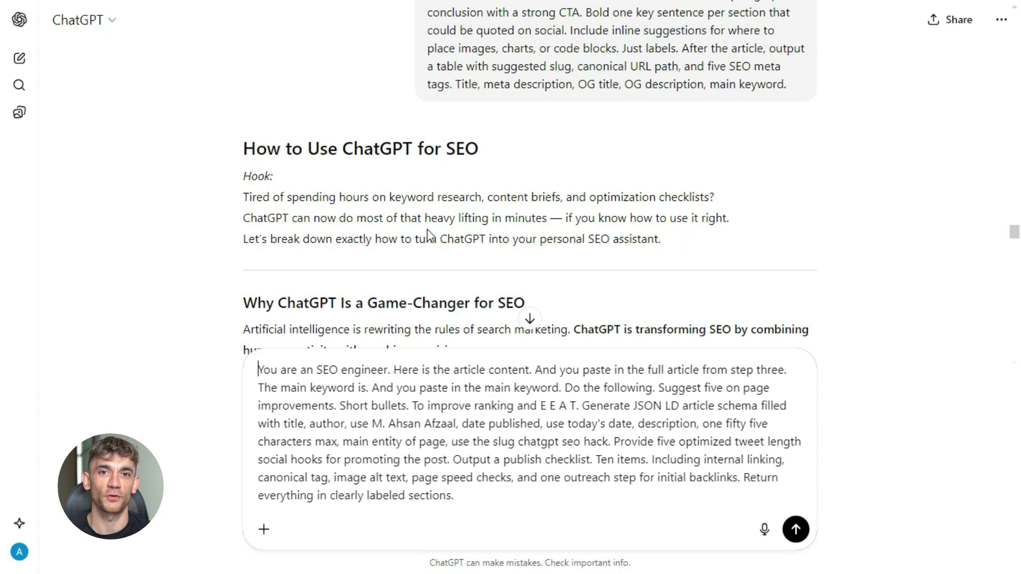
Copy the generated article and paste it over the SEO engineer prompt's full-article placeholder.
scroll(313, 191, down, 20)
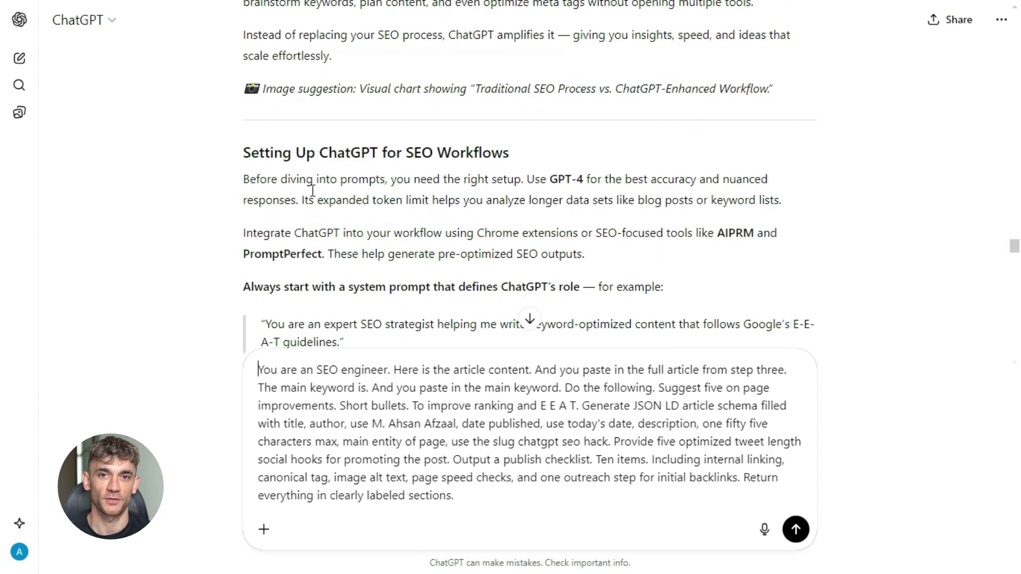
scroll(312, 190, down, 5)
scroll(312, 190, up, 15)
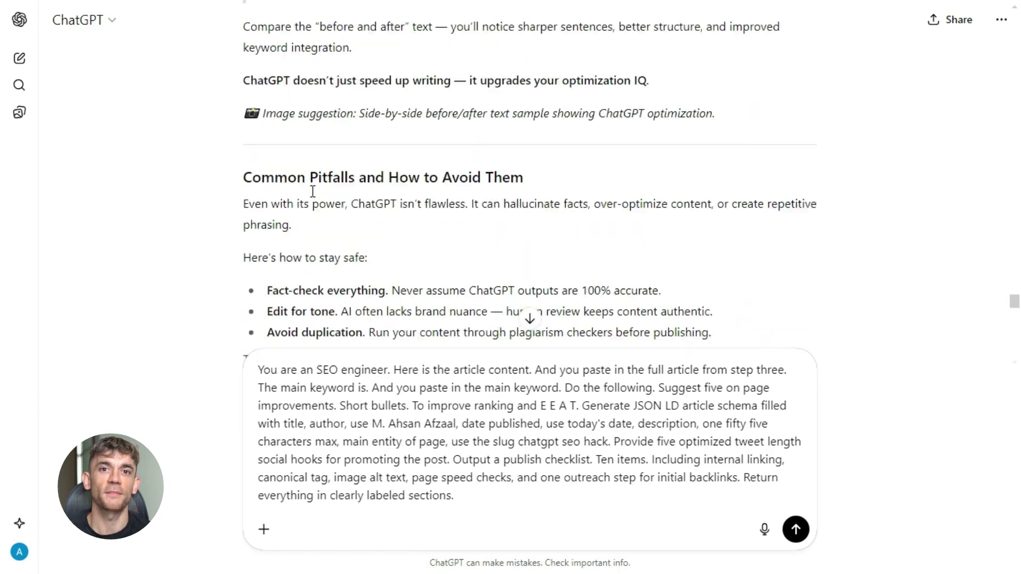
scroll(312, 190, up, 15)
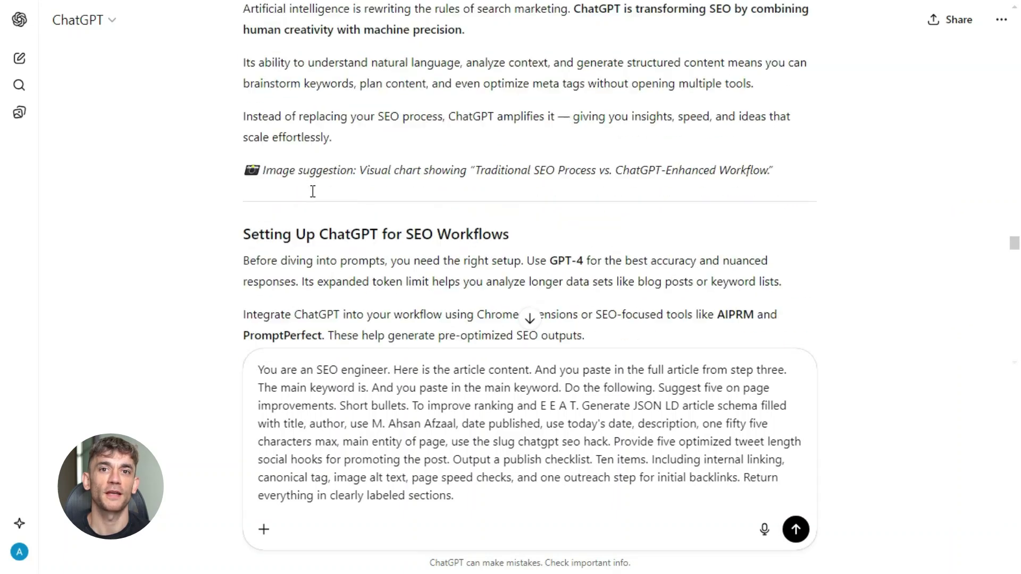
scroll(313, 192, down, 1)
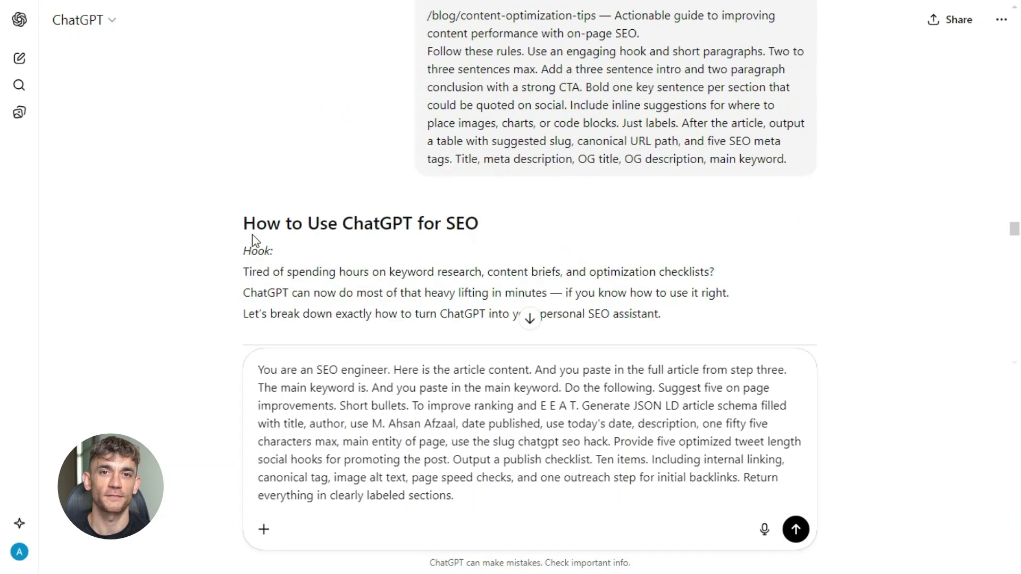
drag(243, 223, 472, 206)
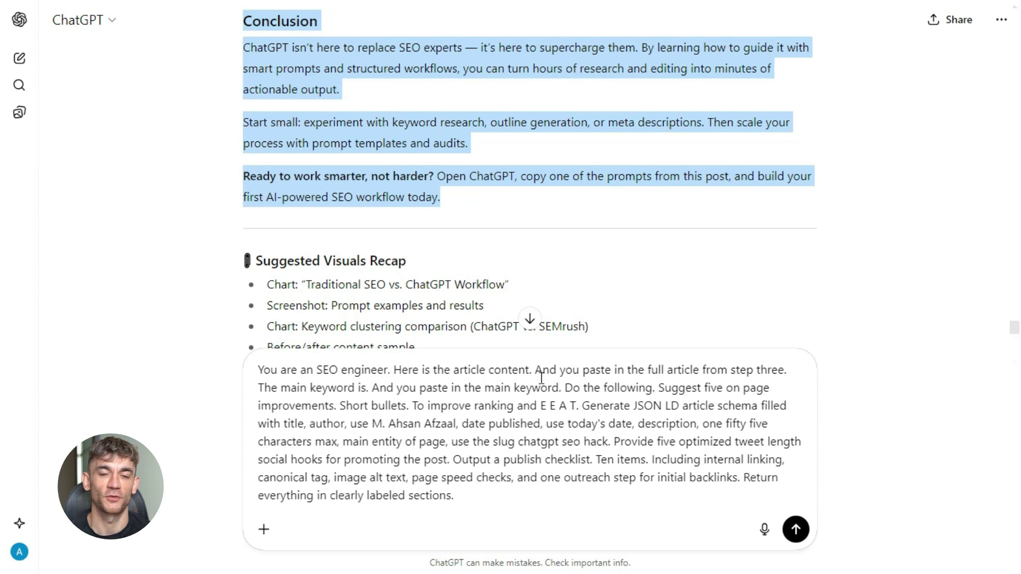
drag(536, 369, 711, 370)
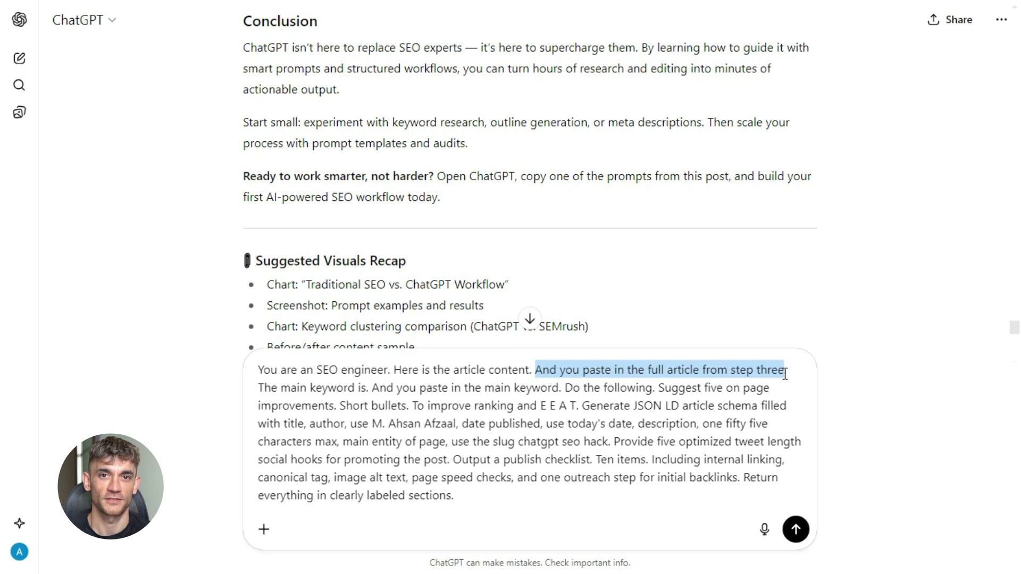
key(ctrl+v)
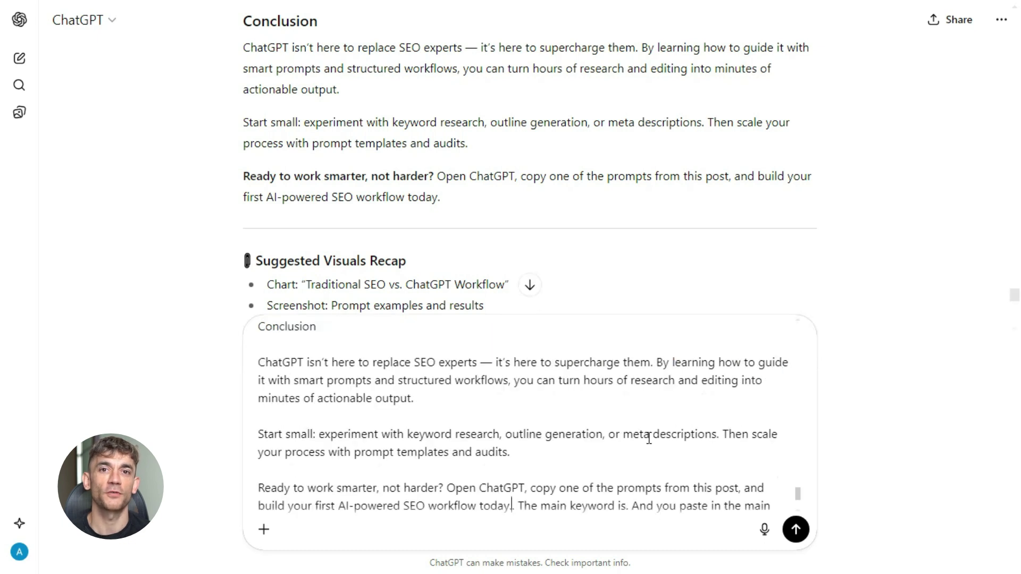
text(.)
Paste the main keyword 'how to use ChatGPT for SEO' over its placeholder in the prompt.
scroll(649, 439, down, 2)
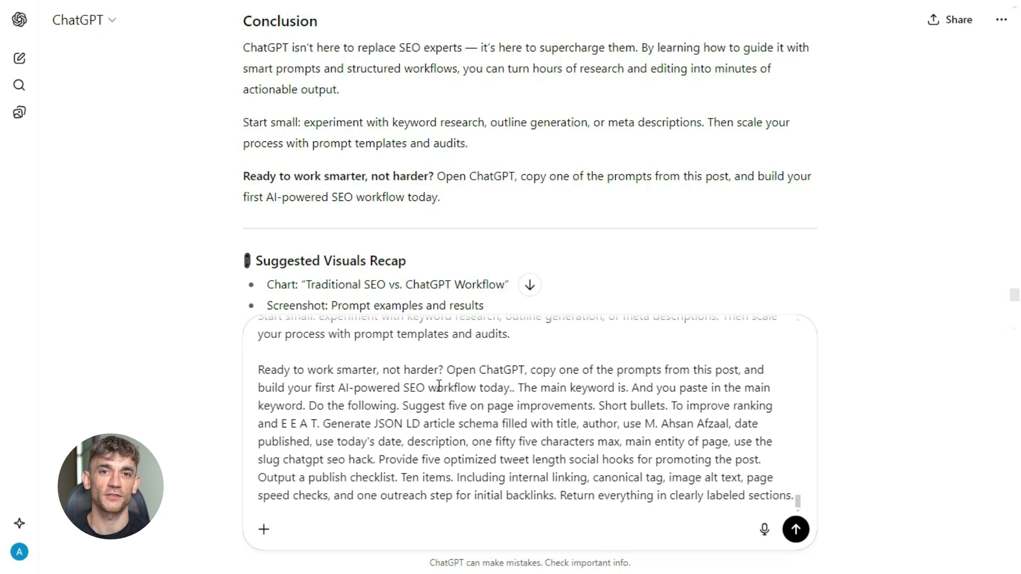
scroll(358, 137, down, 10)
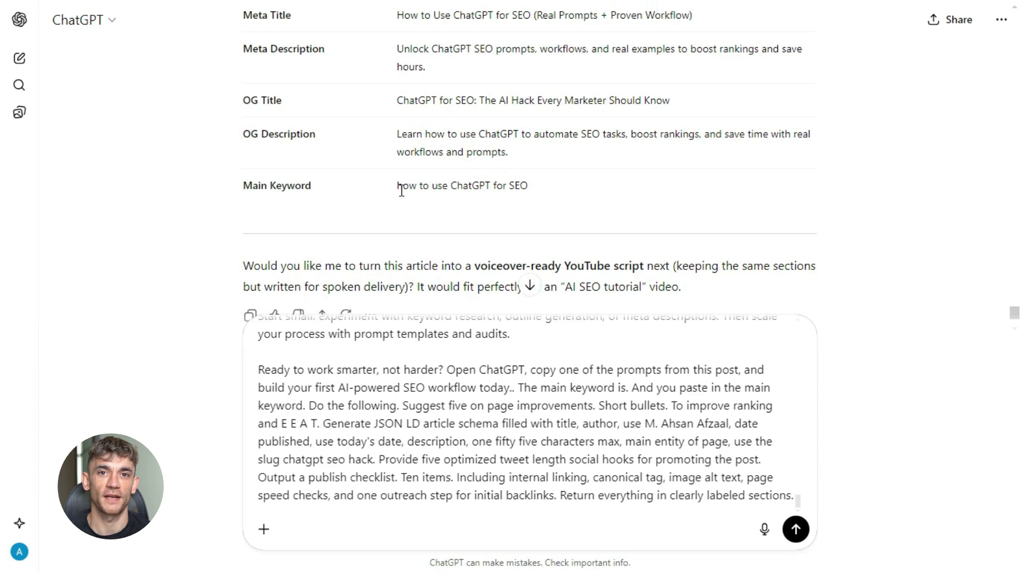
drag(398, 186, 545, 200)
key(ctrl+c)
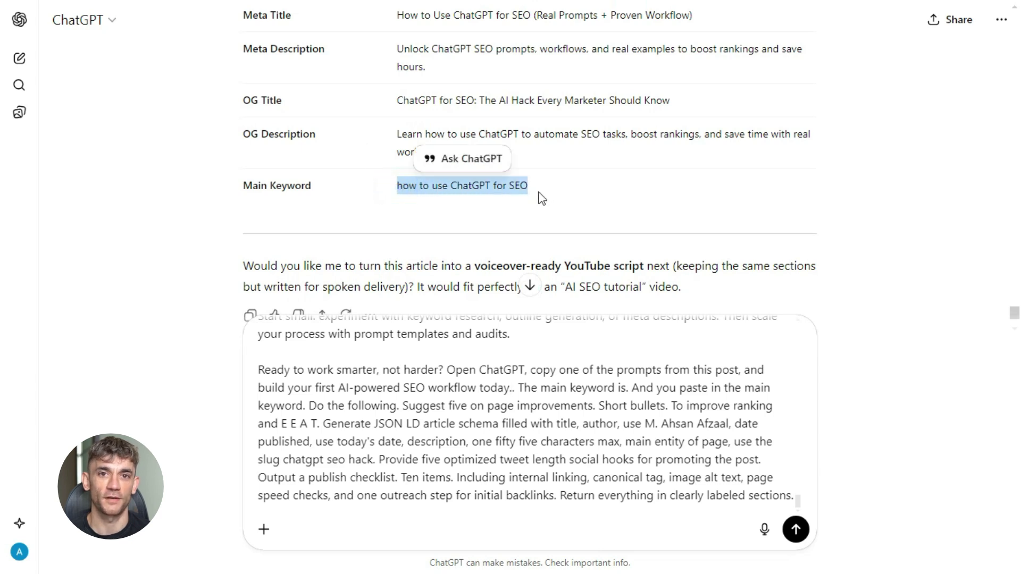
drag(634, 390, 304, 412)
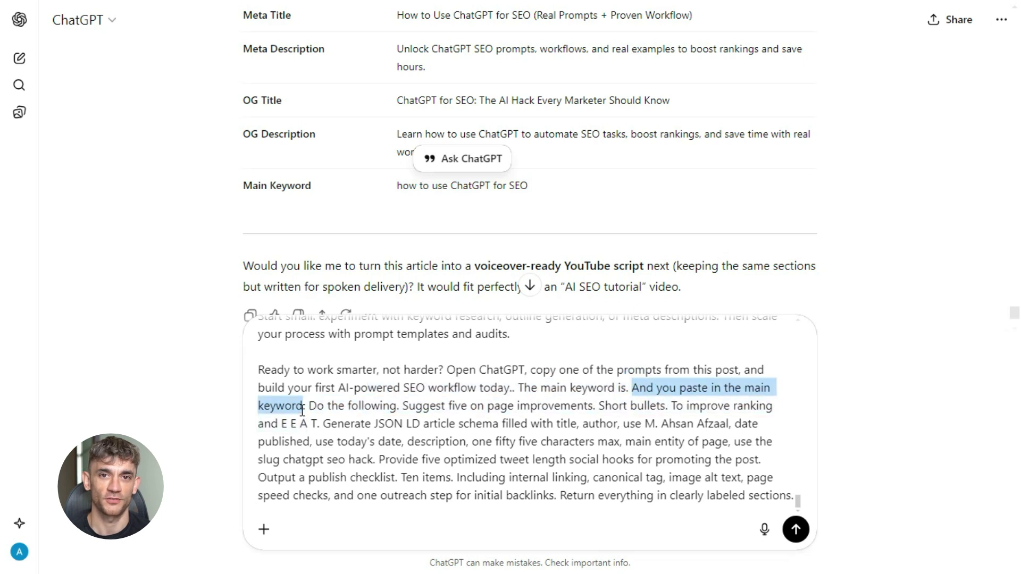
key(ctrl+v)
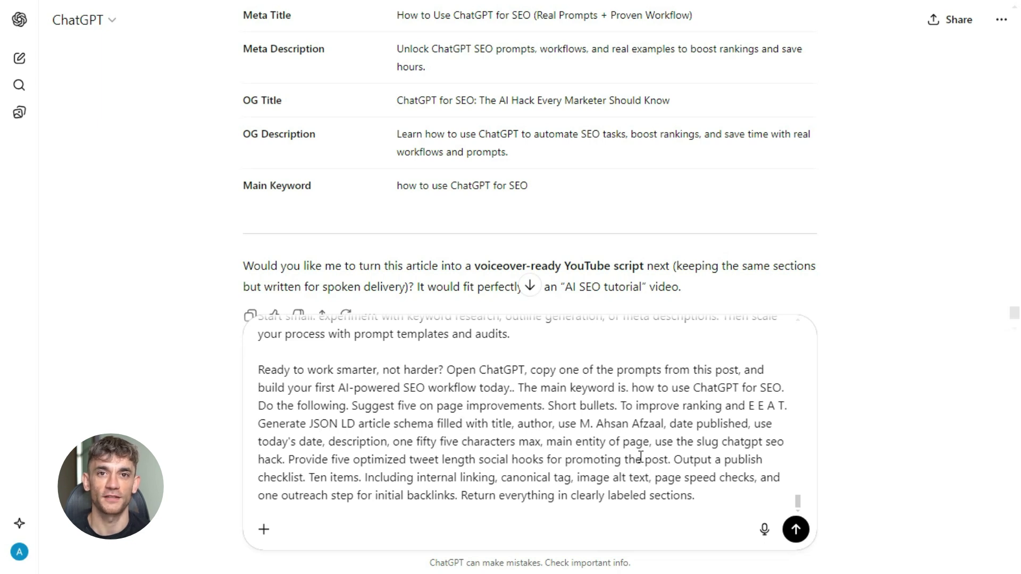
scroll(640, 456, up, 15)
scroll(547, 429, up, 10)
scroll(547, 429, down, 20)
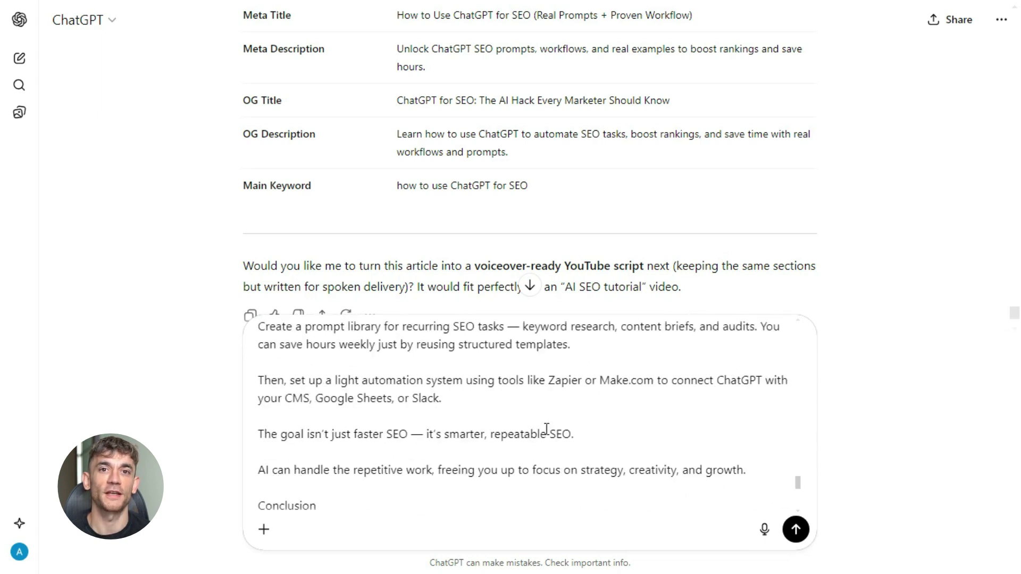
scroll(547, 428, down, 5)
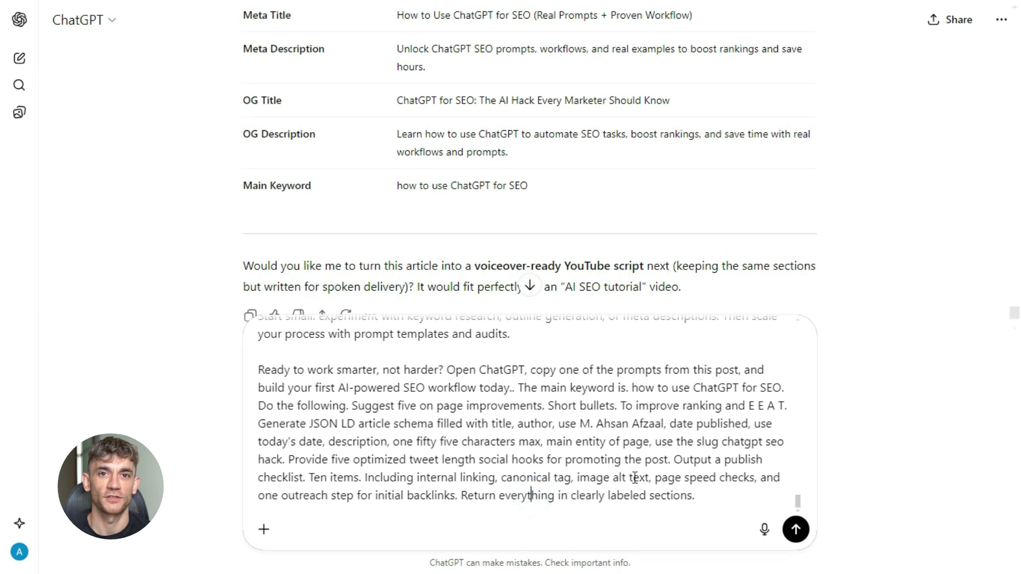
click(643, 496)
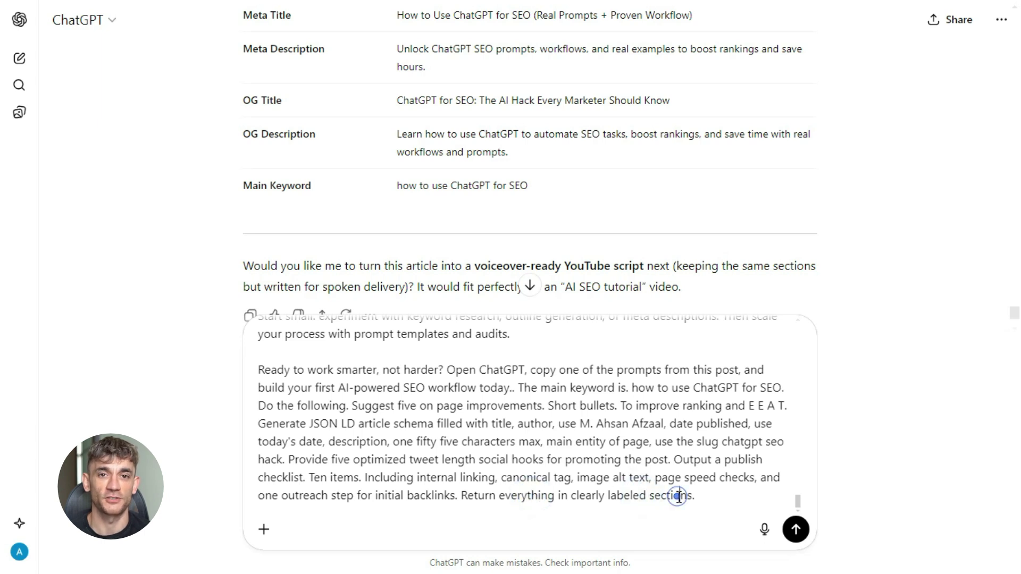
Send the SEO engineer prompt and review the generated report with JSON-LD Article Schema.
click(795, 532)
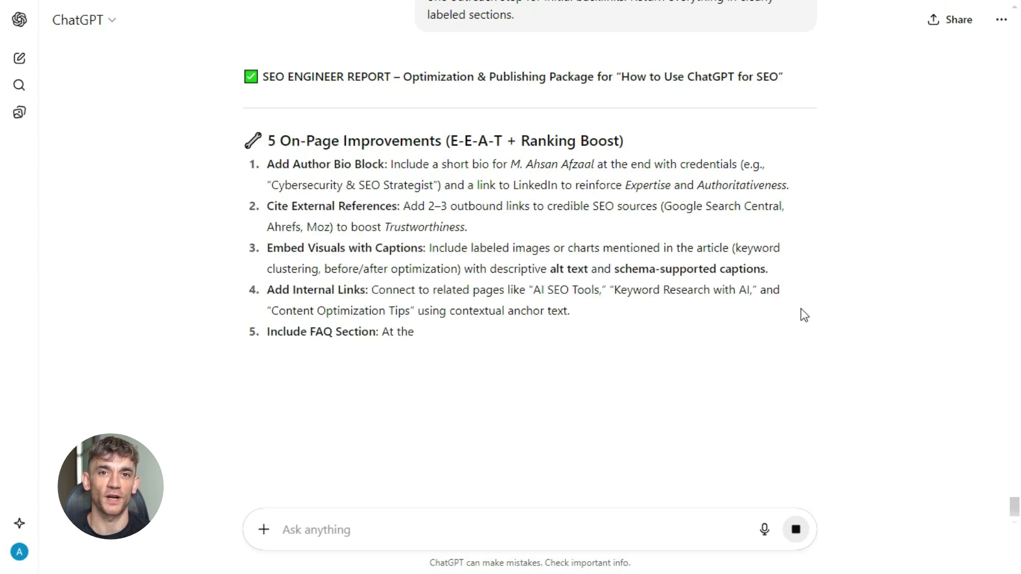
scroll(727, 310, down, 3)
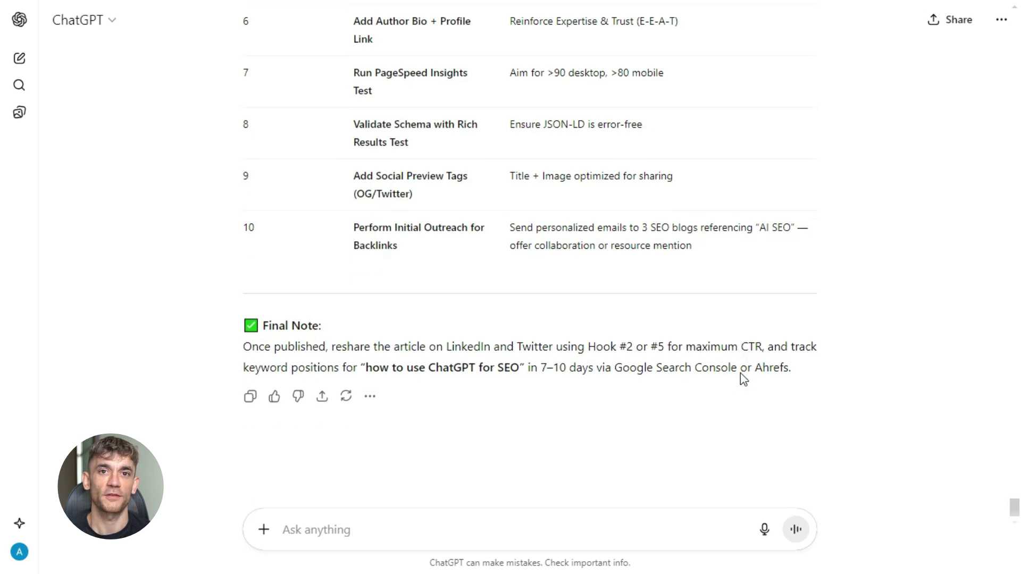
scroll(743, 379, up, 3)
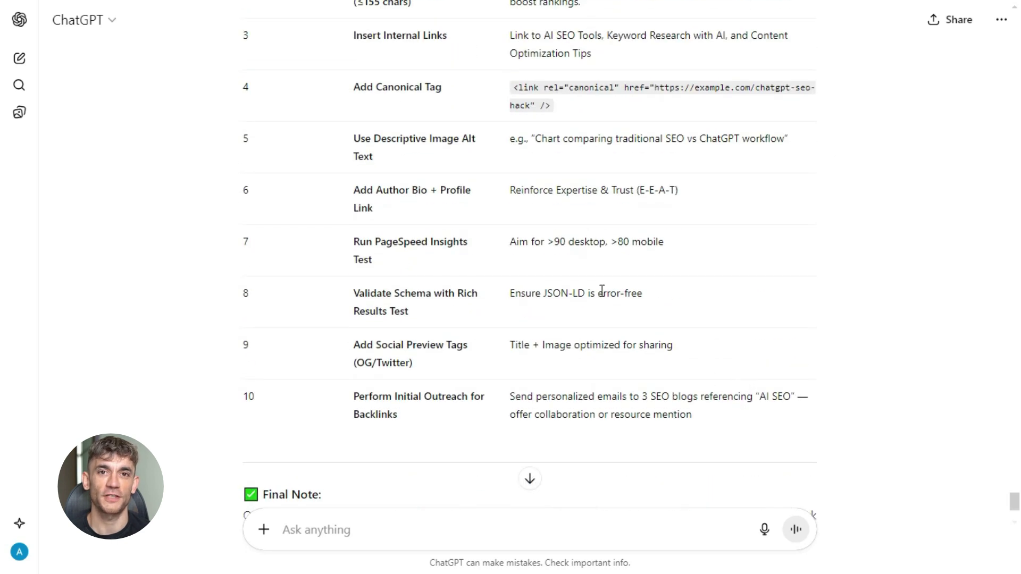
scroll(599, 292, up, 10)
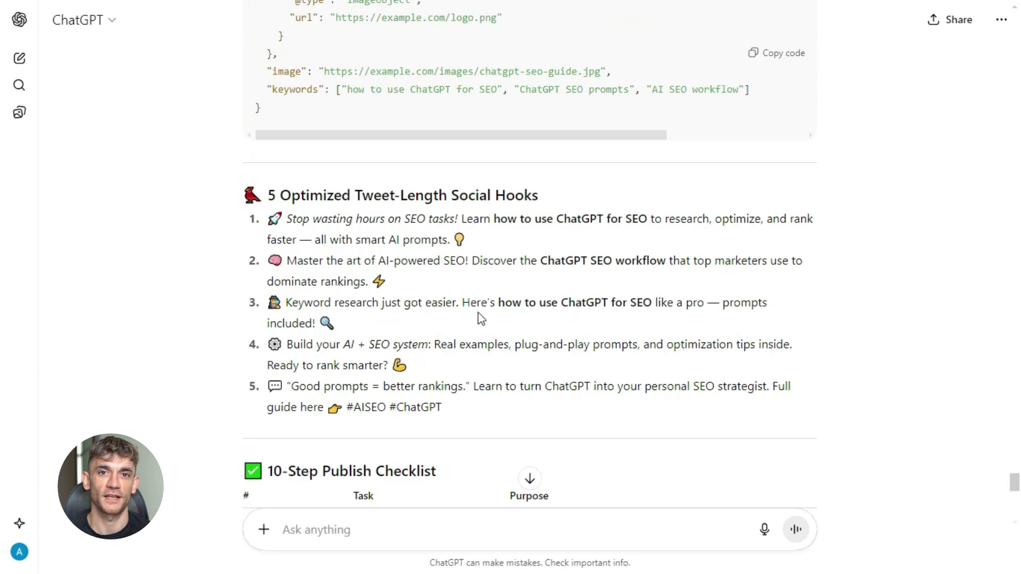
scroll(481, 319, up, 15)
Highlight the first social hooks, then scroll through the 10-step publish checklist.
scroll(481, 319, down, 12)
scroll(482, 319, up, 4)
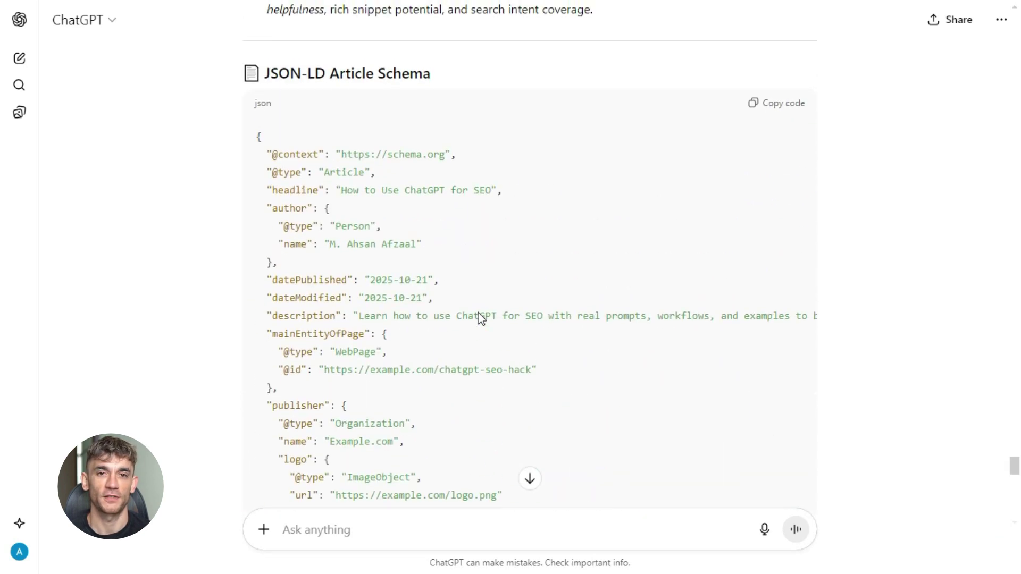
scroll(481, 319, up, 1)
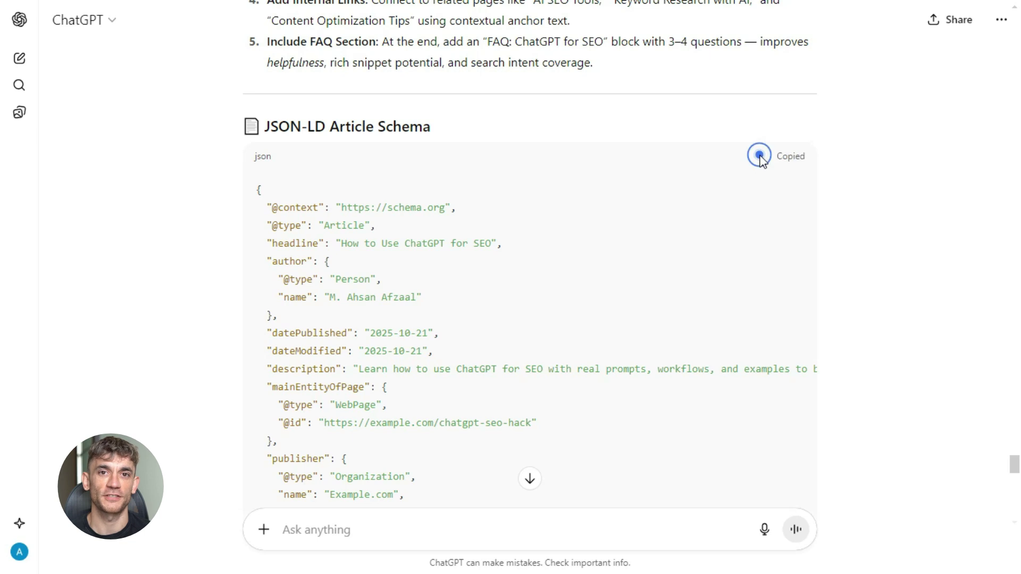
scroll(599, 223, down, 12)
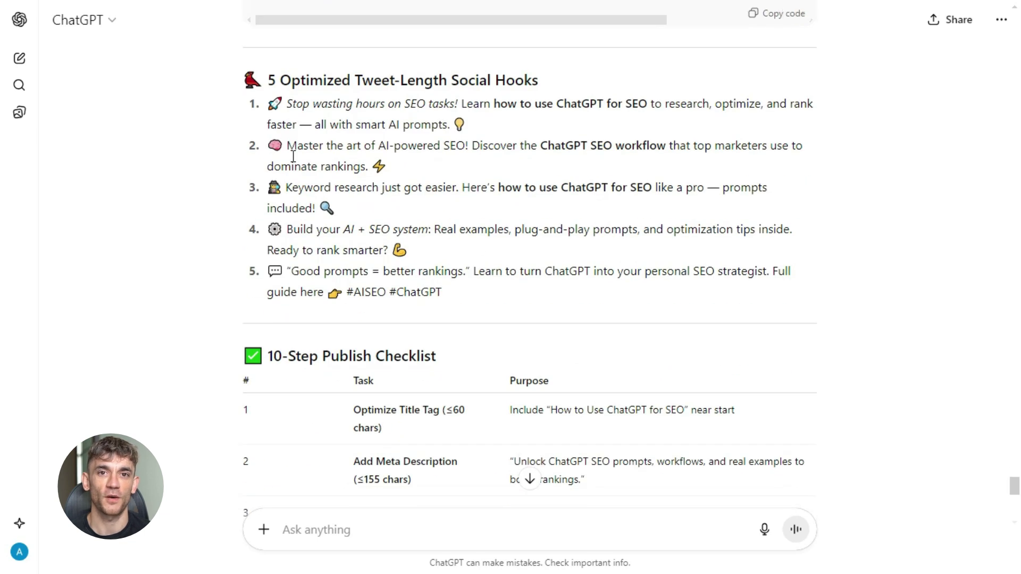
drag(271, 108, 368, 233)
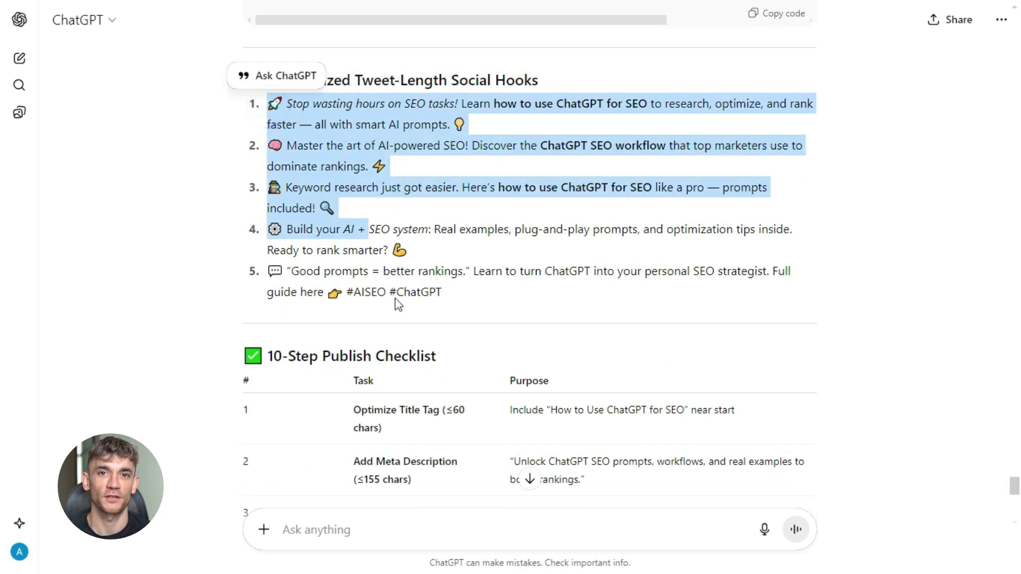
click(484, 290)
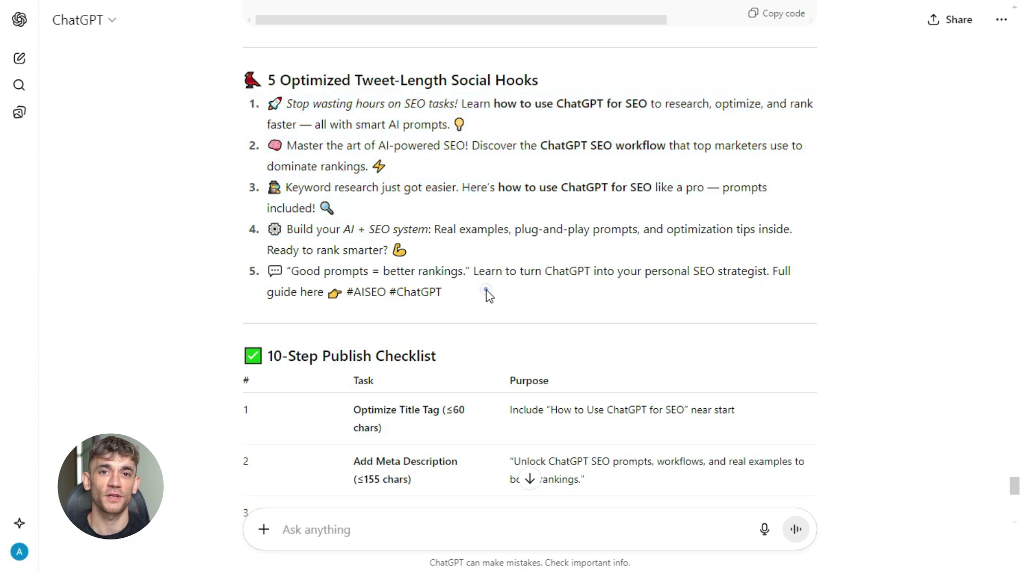
drag(1014, 485, 1020, 109)
scroll(1019, 109, down, 15)
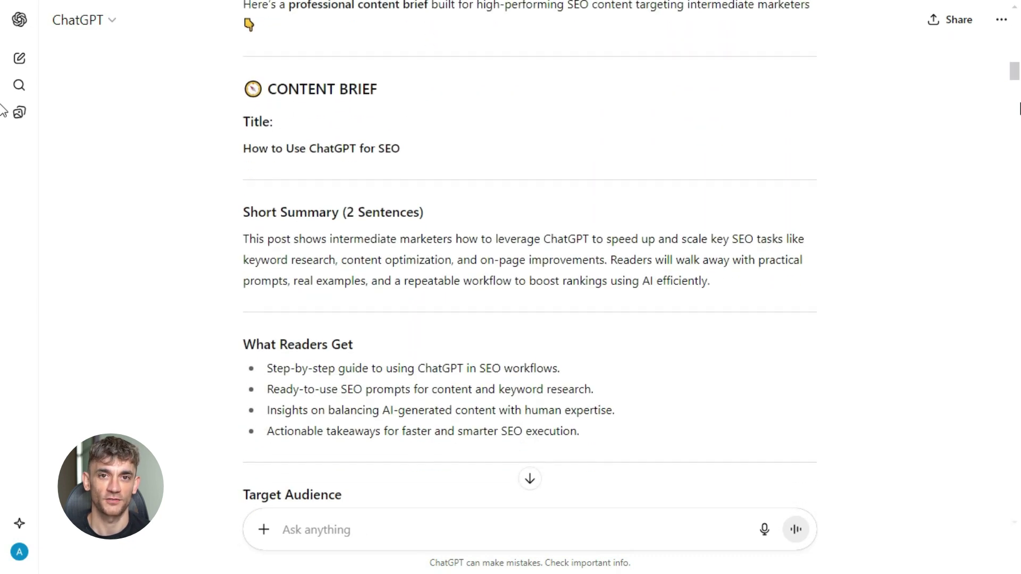
scroll(1019, 109, down, 15)
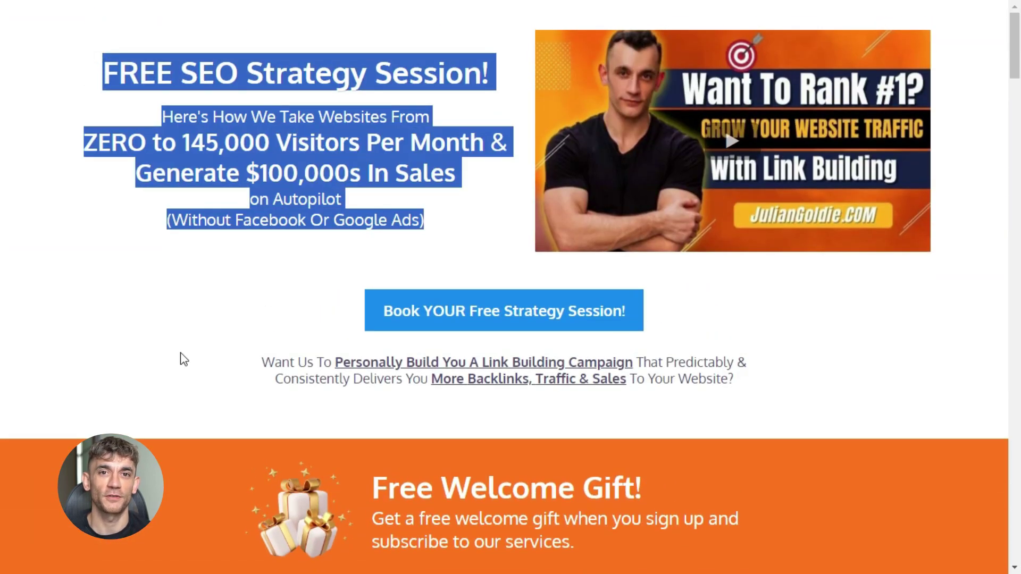
Highlight the link building campaign paragraph on the free strategy session page.
drag(268, 355, 715, 407)
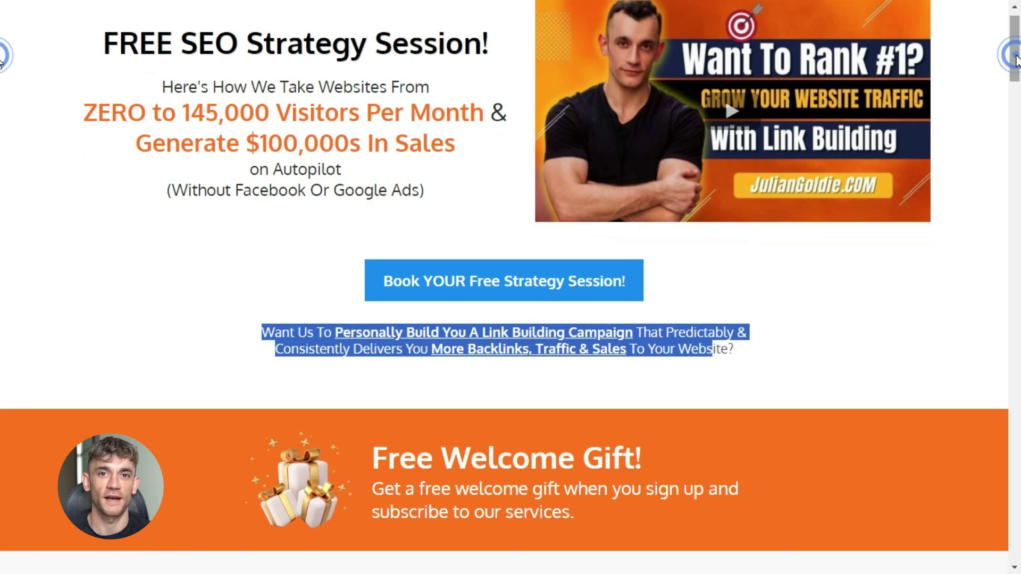
scroll(1016, 60, down, 8)
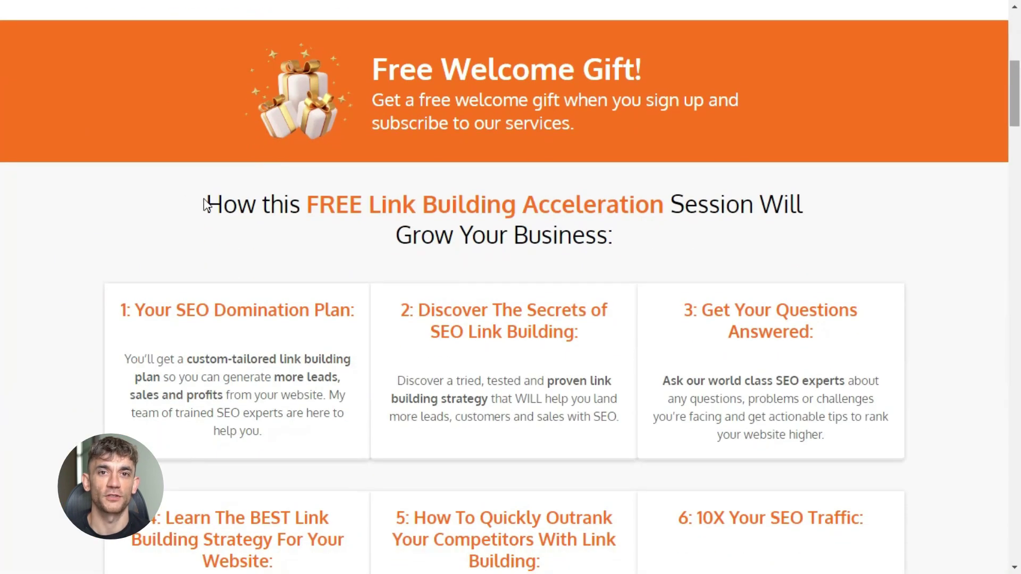
drag(207, 198, 763, 225)
scroll(763, 226, down, 2)
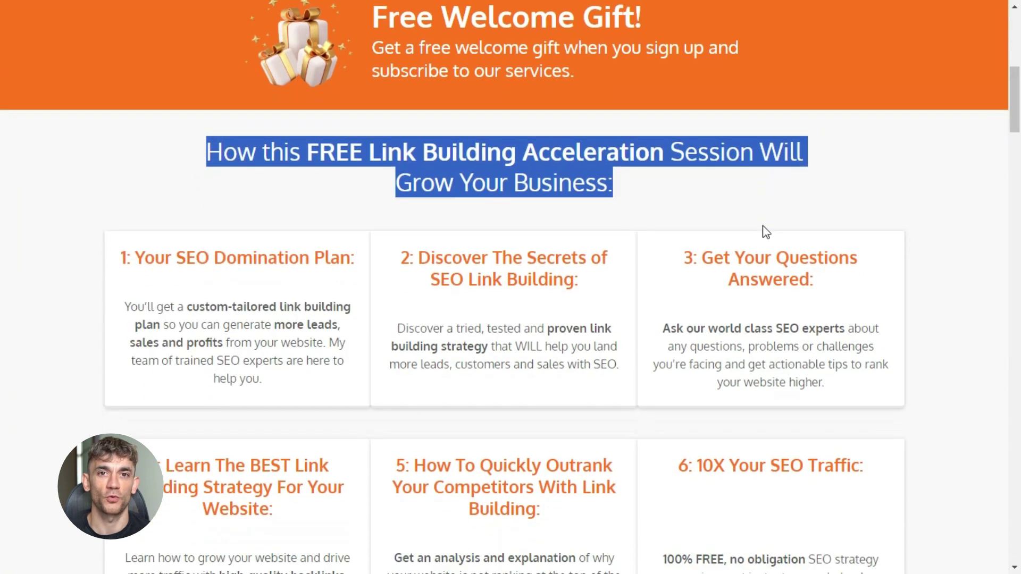
scroll(762, 226, down, 1)
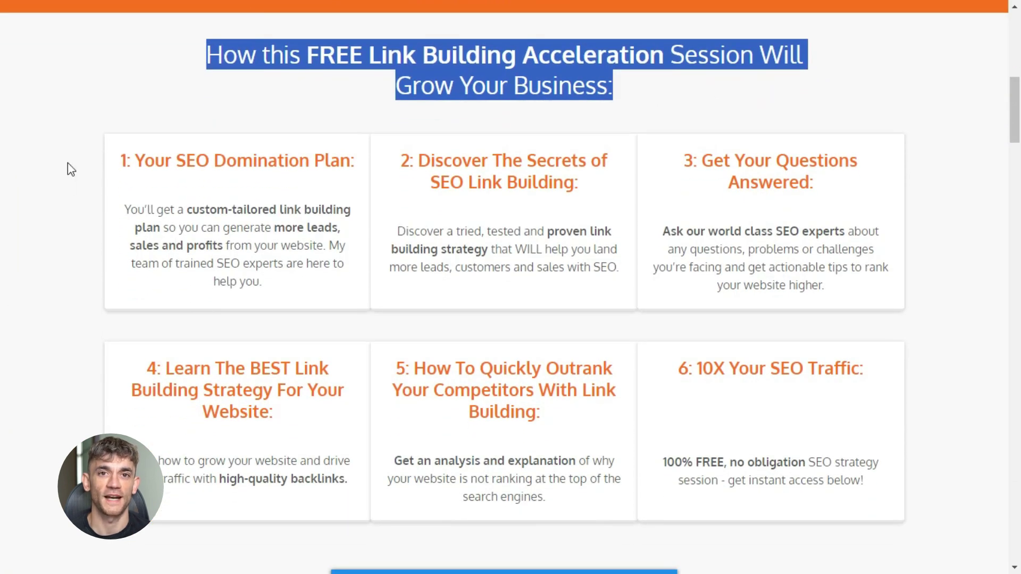
Highlight the six benefit cards on the strategy session page.
drag(123, 161, 979, 299)
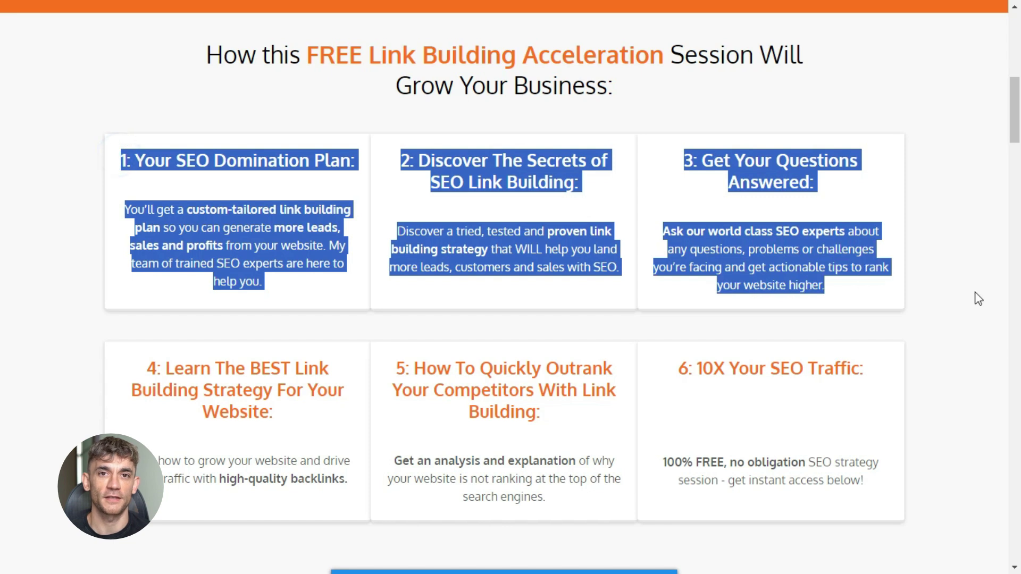
drag(142, 367, 968, 485)
scroll(937, 409, down, 10)
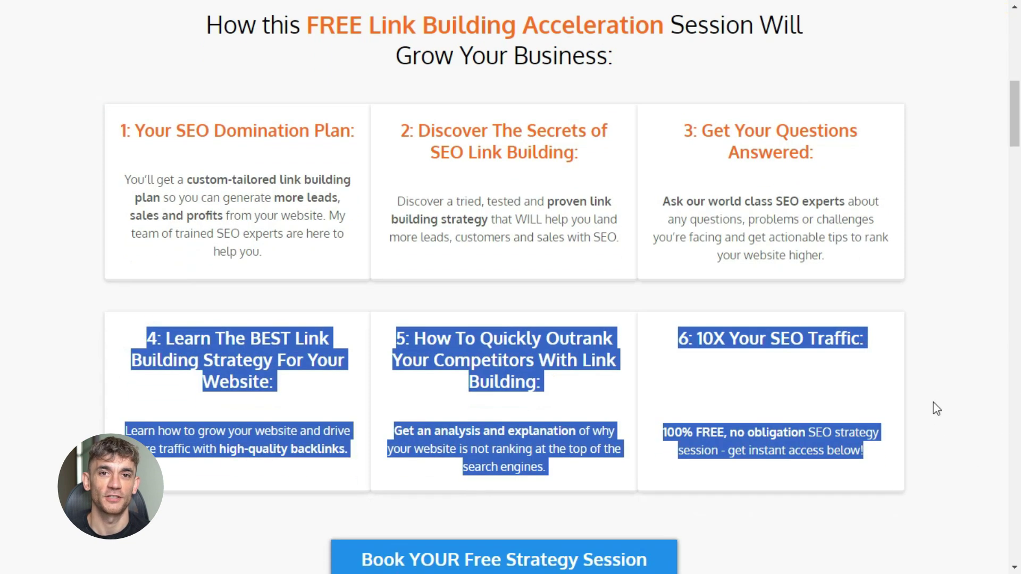
scroll(937, 409, down, 8)
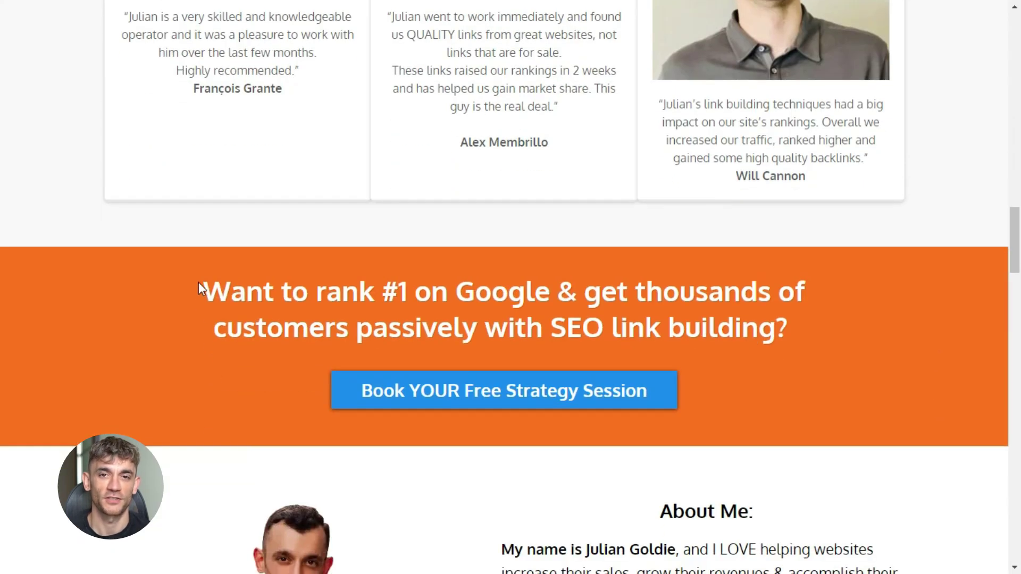
Scroll down to the case studies, including the SaaS site reaching 145,000+ monthly visitors.
drag(199, 283, 975, 314)
scroll(976, 314, down, 3)
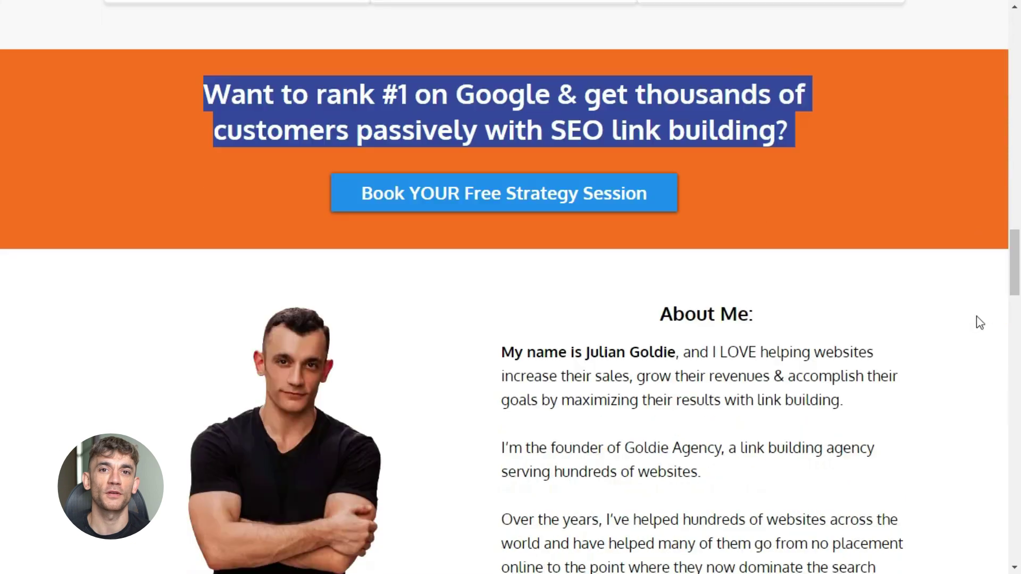
scroll(980, 323, down, 12)
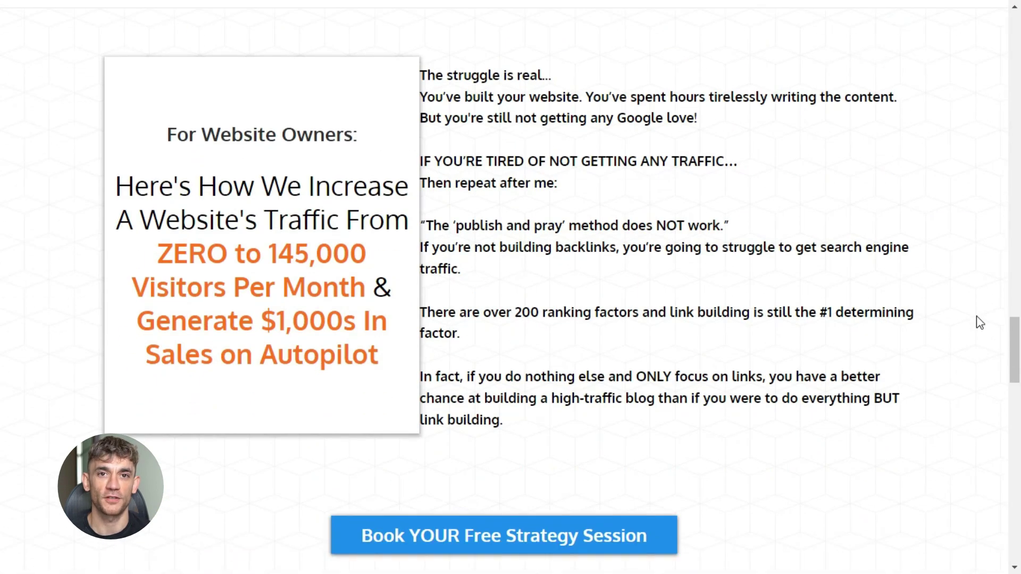
scroll(980, 323, down, 9)
scroll(980, 323, down, 9)
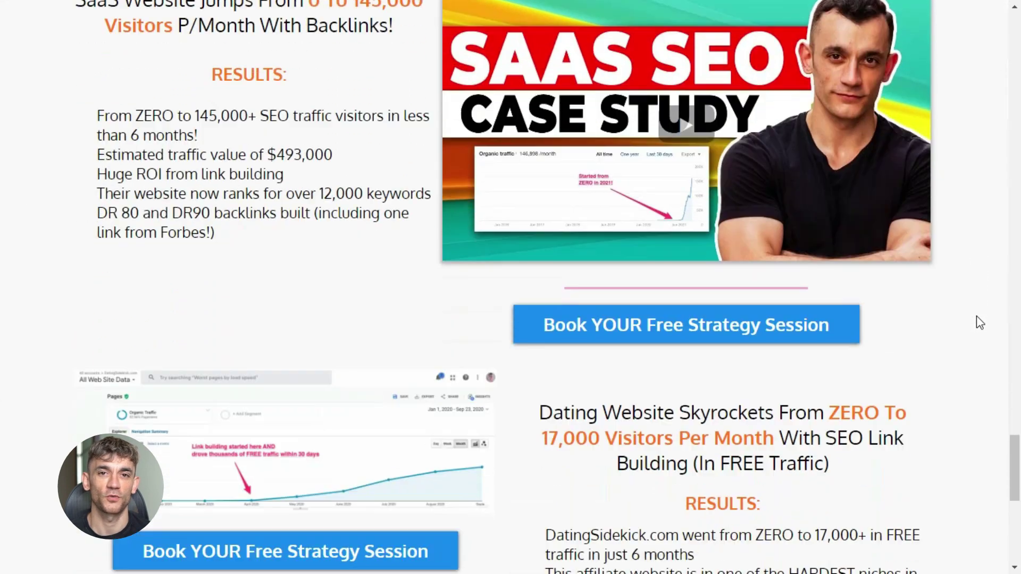
scroll(980, 323, down, 9)
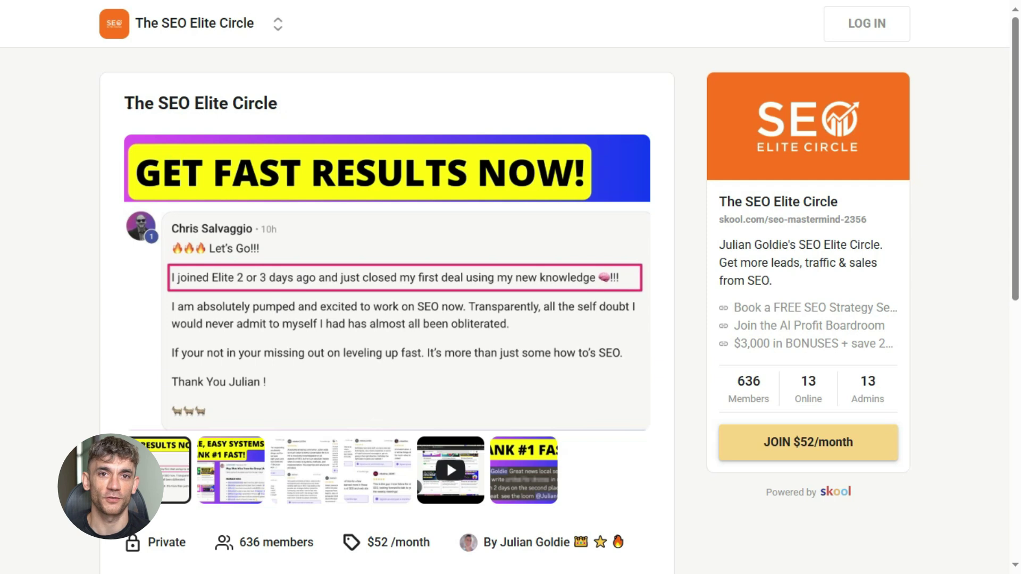
Highlight The SEO Elite Circle group title and its opening description.
drag(126, 104, 281, 109)
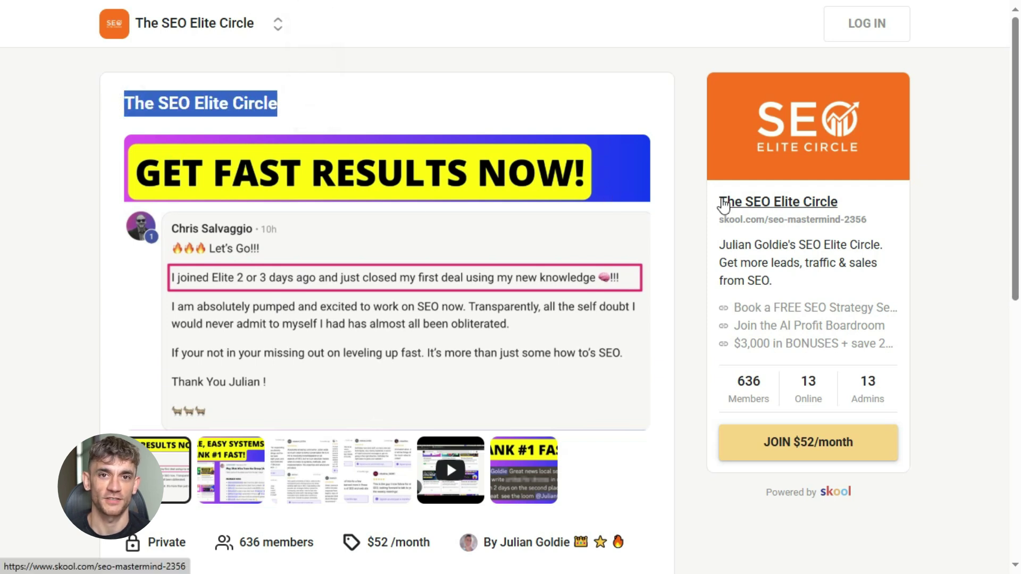
scroll(475, 293, down, 9)
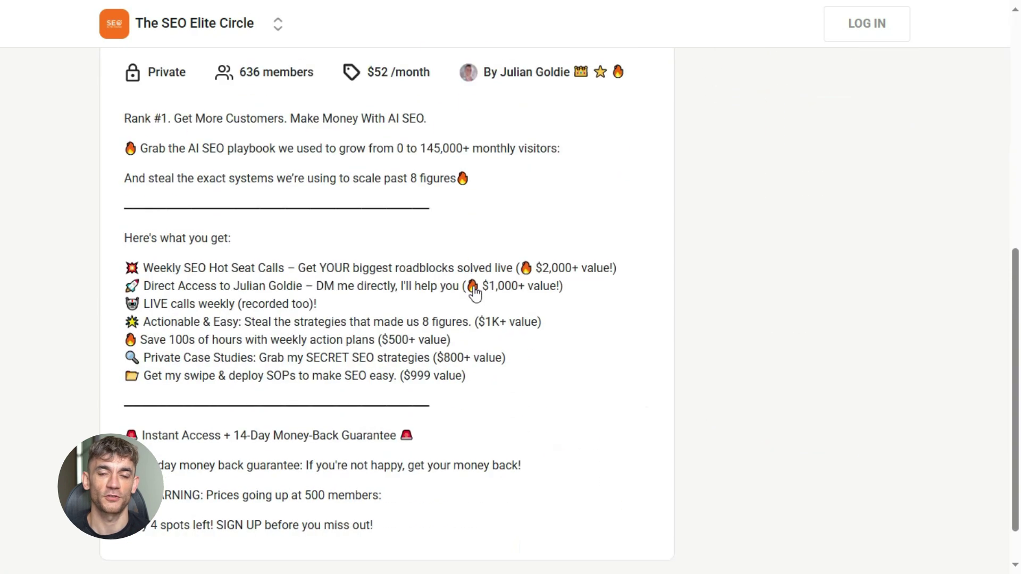
drag(126, 122, 476, 198)
scroll(476, 198, up, 8)
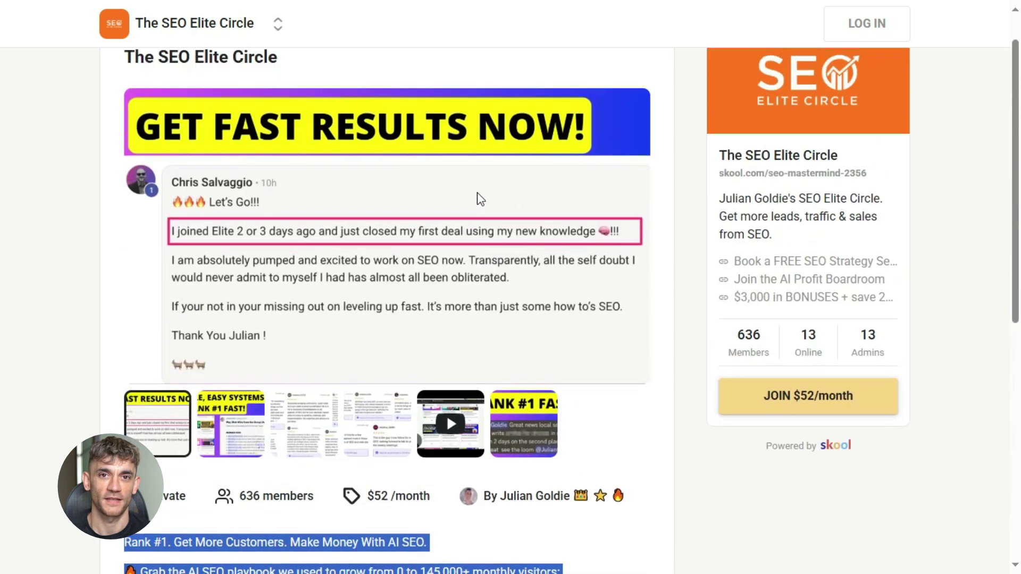
Show the Simple, Easy Systems and member review images, ending on RANK #1 FAST!
click(229, 442)
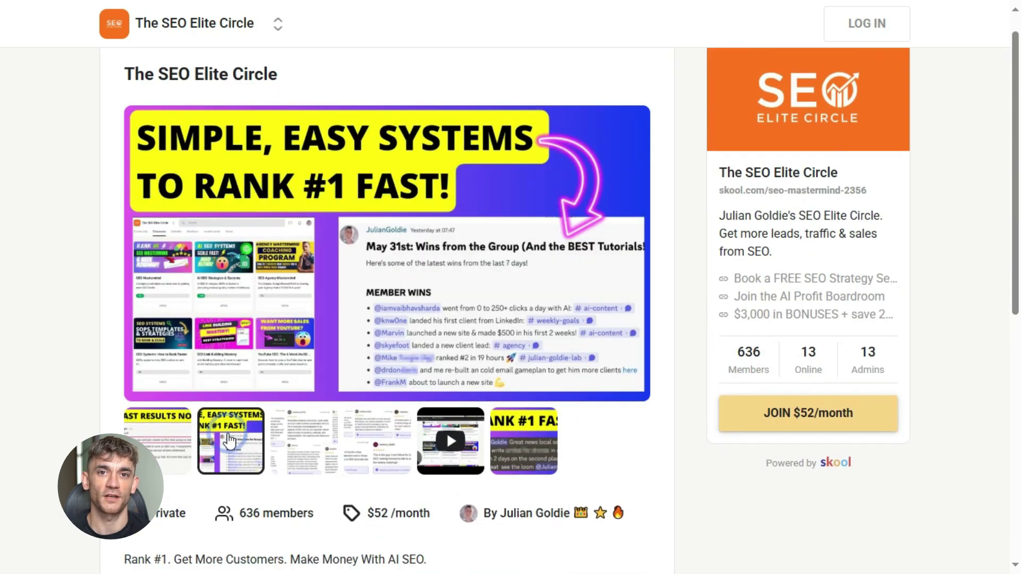
click(321, 440)
click(378, 447)
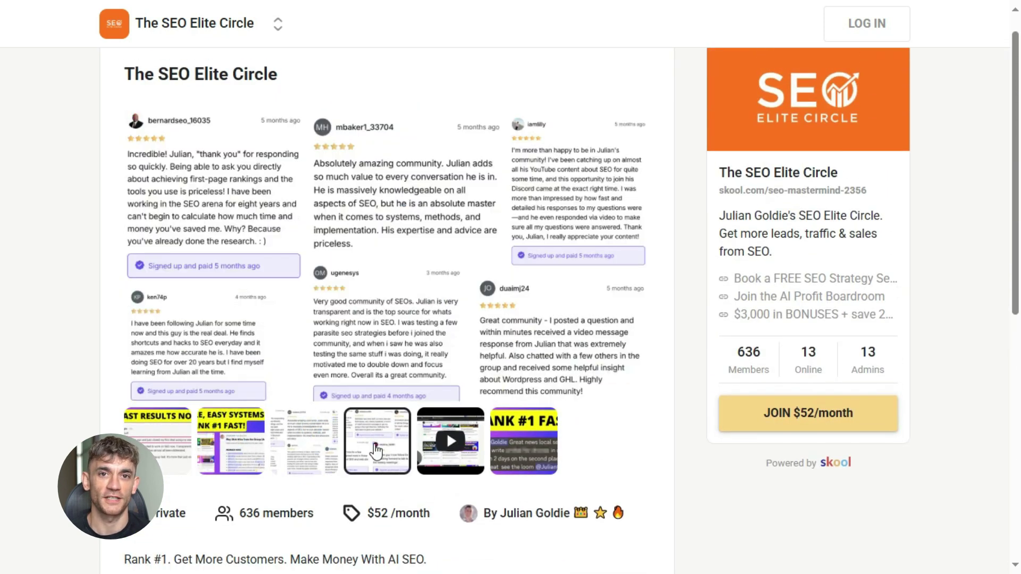
click(532, 440)
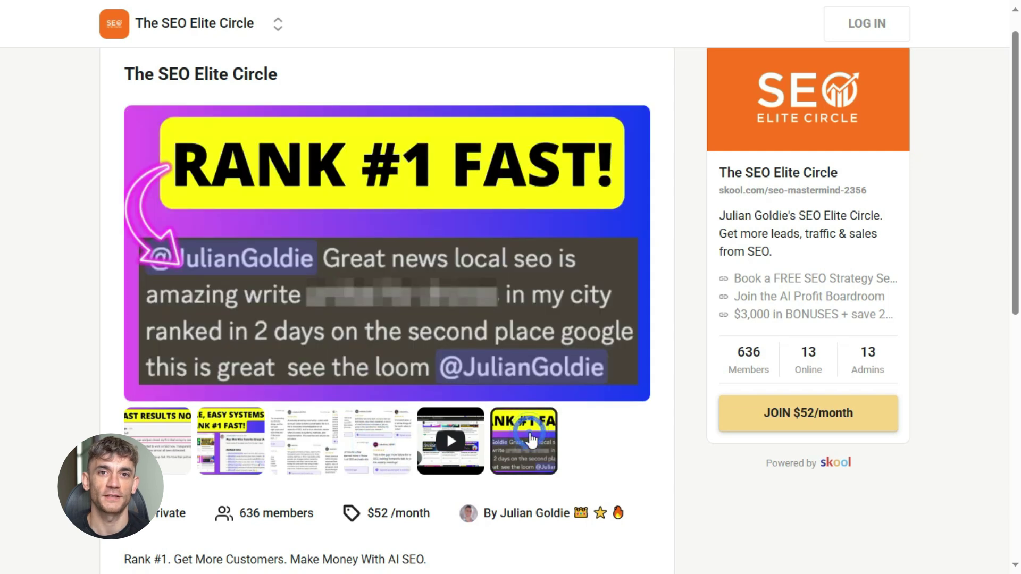
Highlight the guarantee and sign-up paragraphs, then return toward the top.
scroll(327, 428, down, 8)
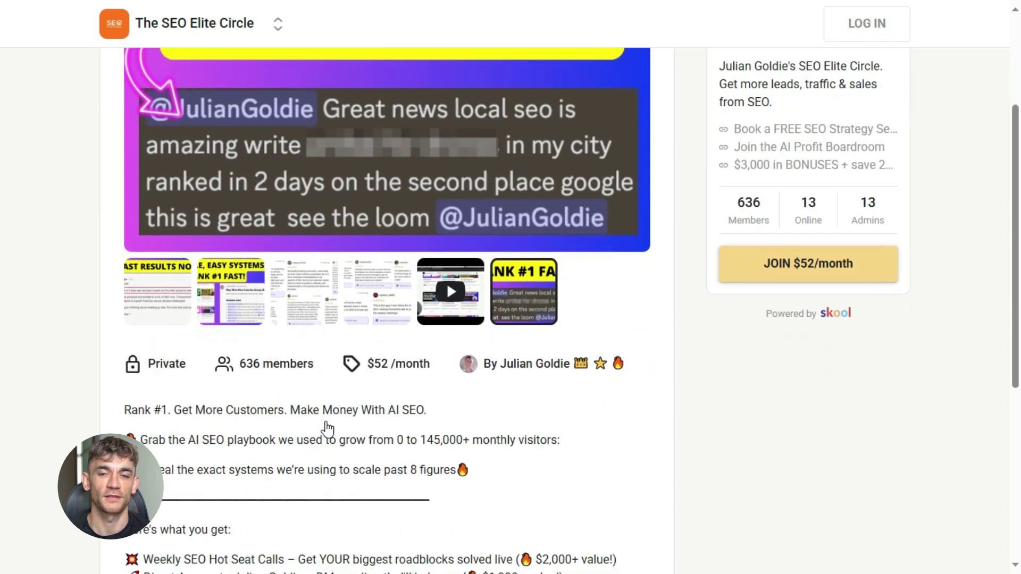
scroll(327, 428, down, 1)
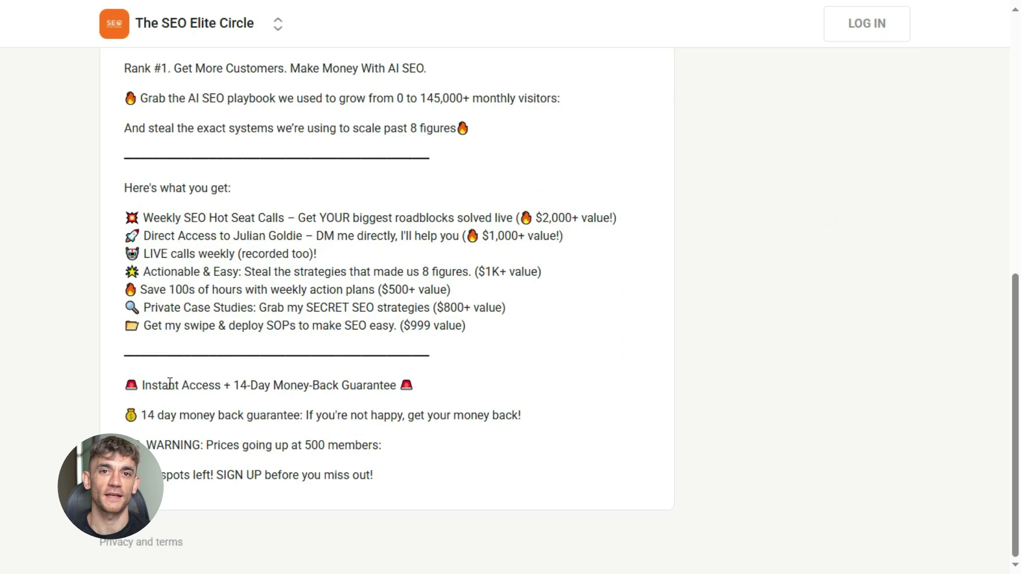
drag(135, 385, 389, 482)
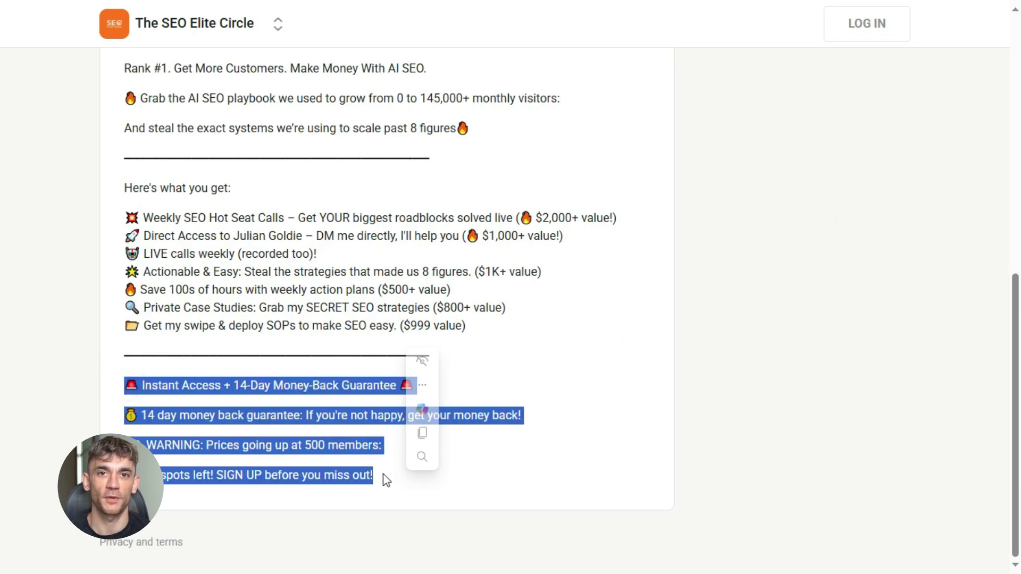
scroll(244, 161, up, 10)
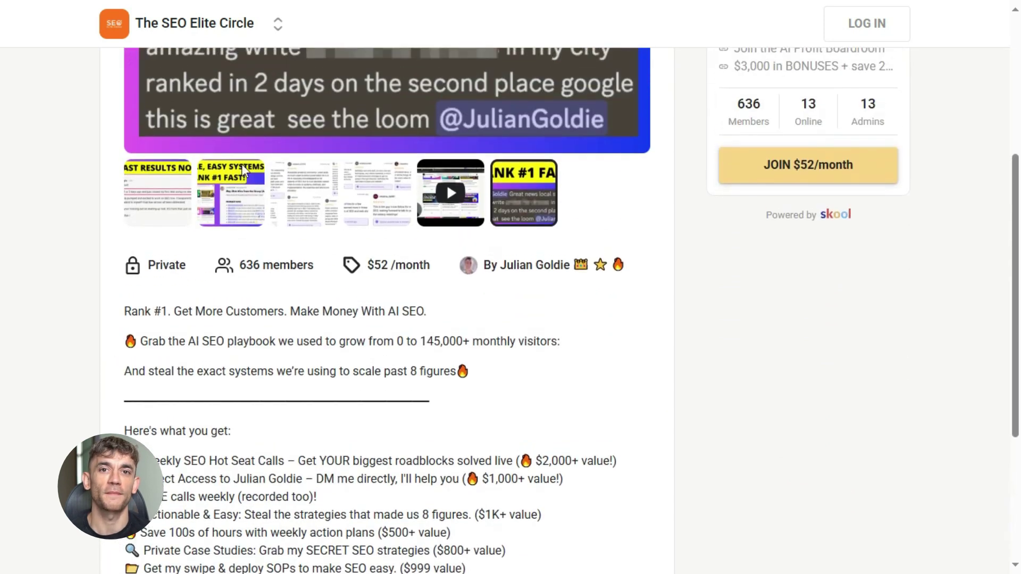